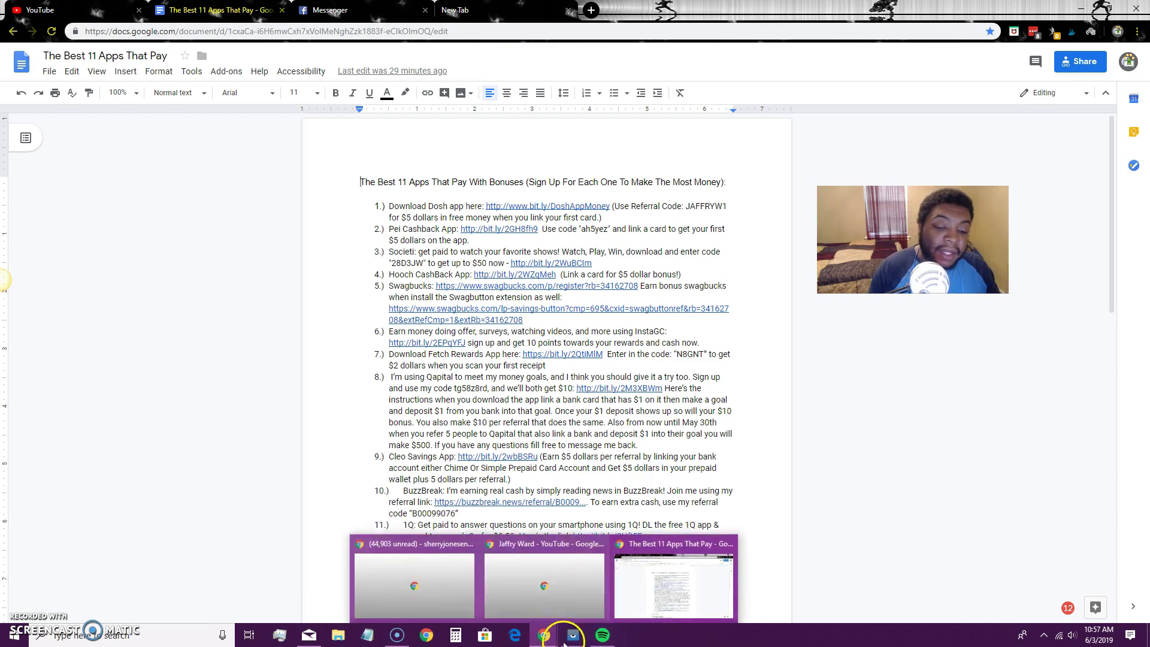
left_click(608, 584)
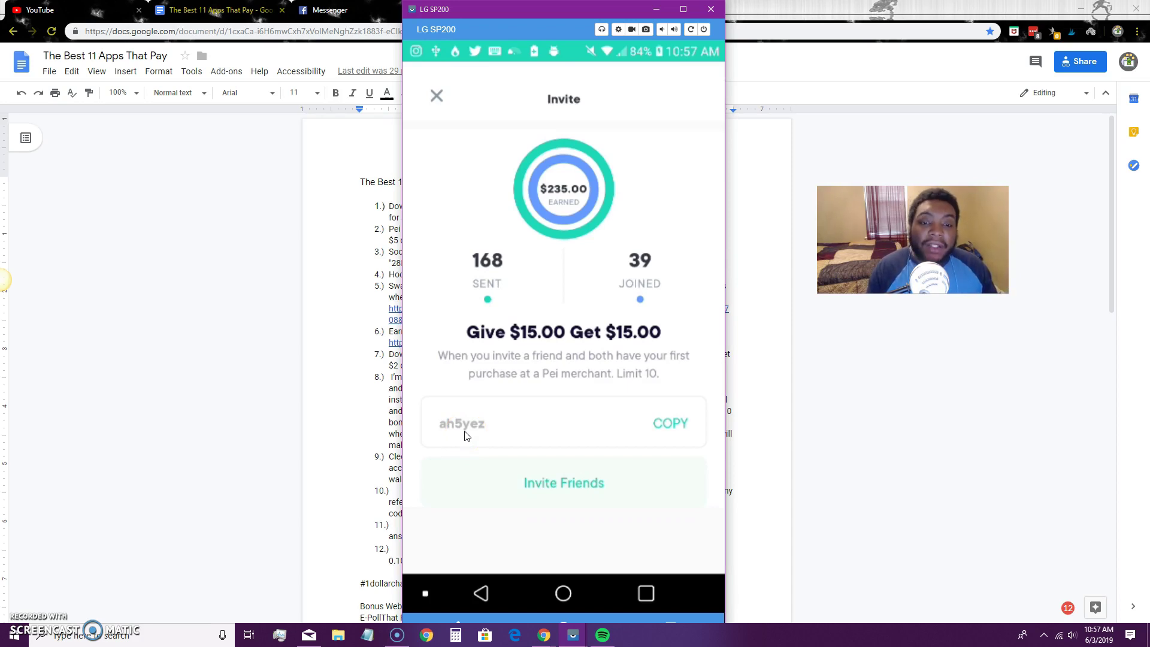
left_click(468, 424)
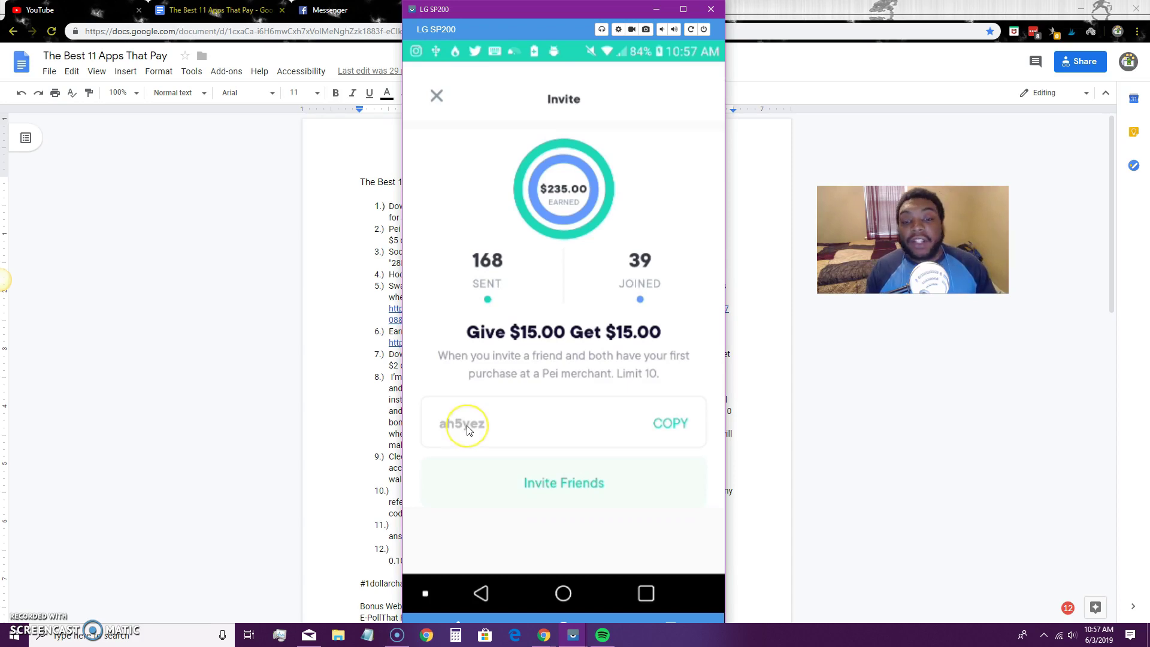
left_click(510, 425)
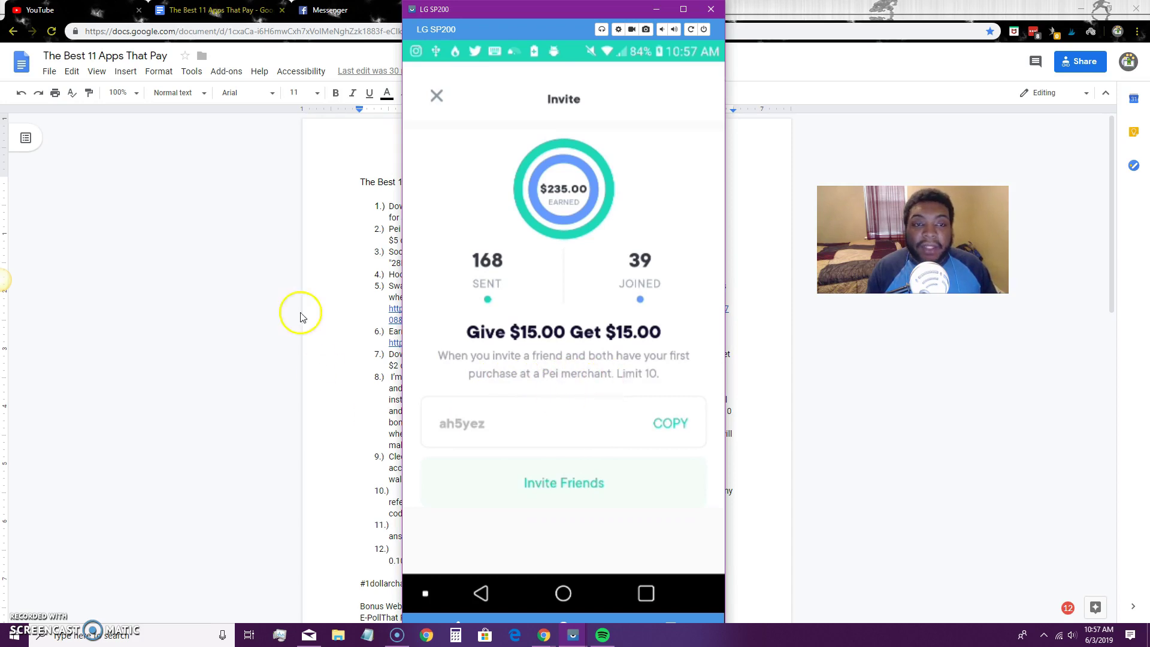
Close Invite, browse nearby cashback stores, and return to the 16.58-point home screen.
left_click(439, 95)
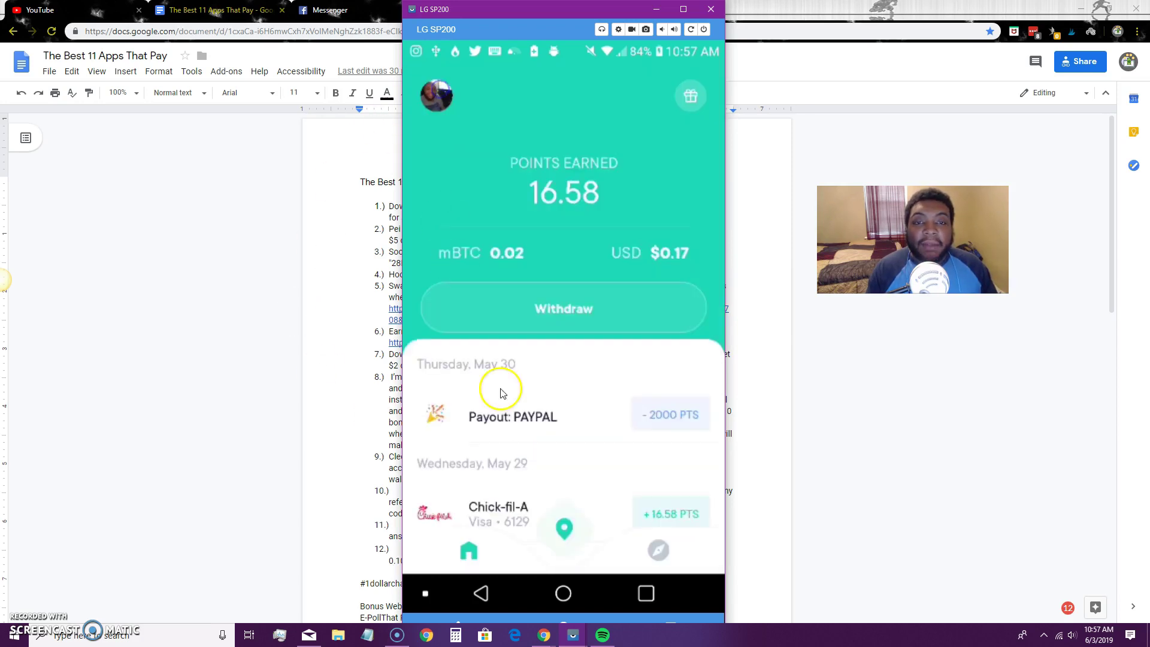
left_click(646, 550)
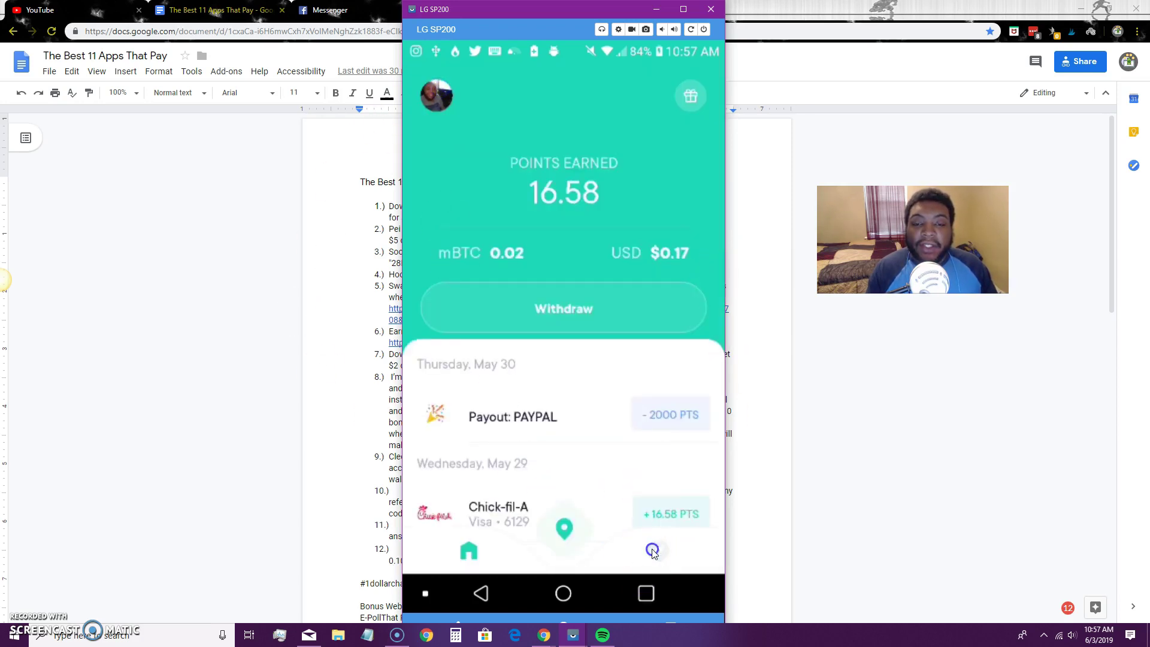
left_click(444, 436)
scroll(549, 355, "down", 5)
scroll(540, 364, "up", 5)
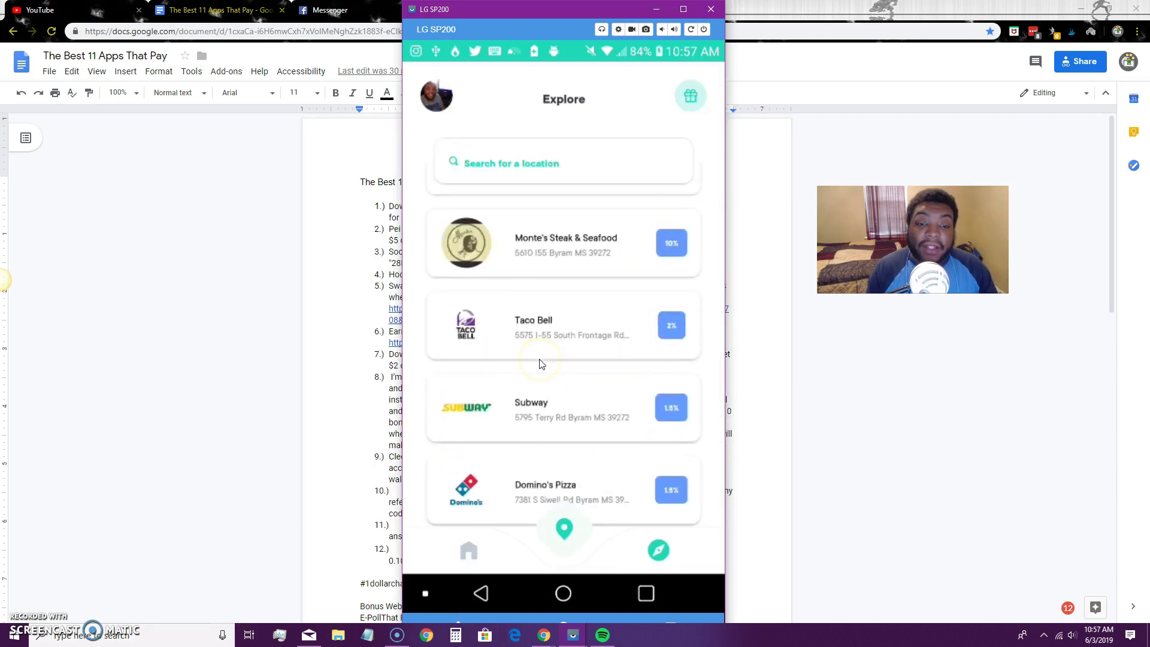
scroll(540, 365, "up", 3)
scroll(539, 364, "down", 6)
scroll(539, 364, "down", 2)
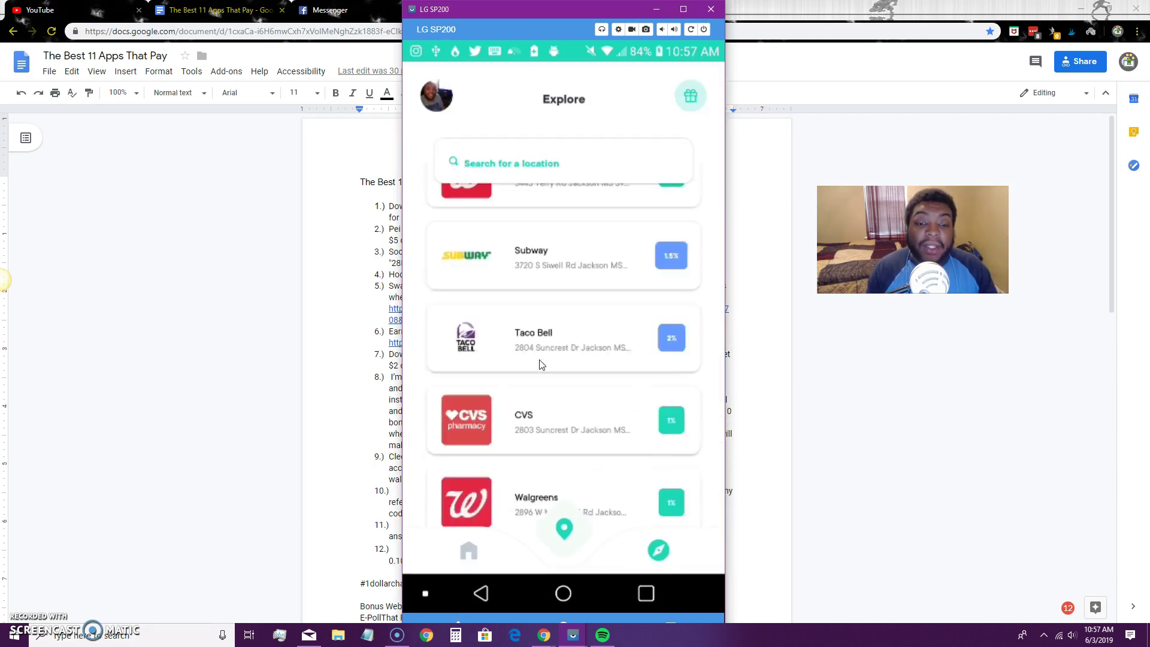
scroll(540, 364, "up", 2)
scroll(540, 364, "down", 4)
scroll(539, 364, "down", 4)
scroll(539, 364, "down", 3)
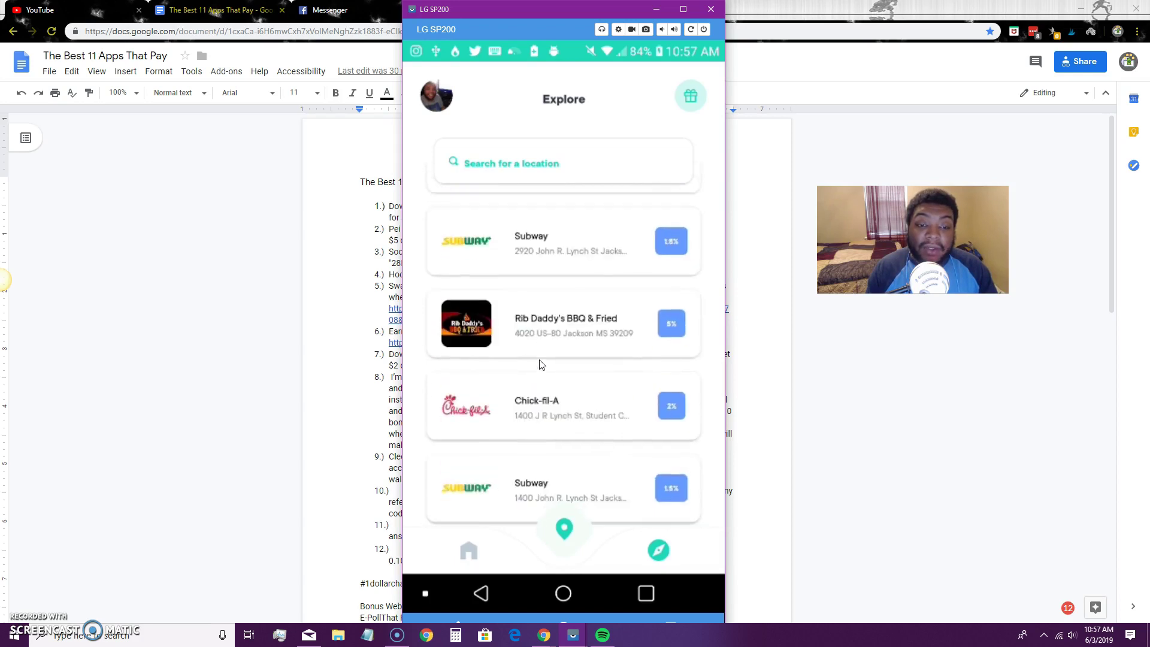
scroll(487, 406, "up", 4)
scroll(487, 406, "up", 3)
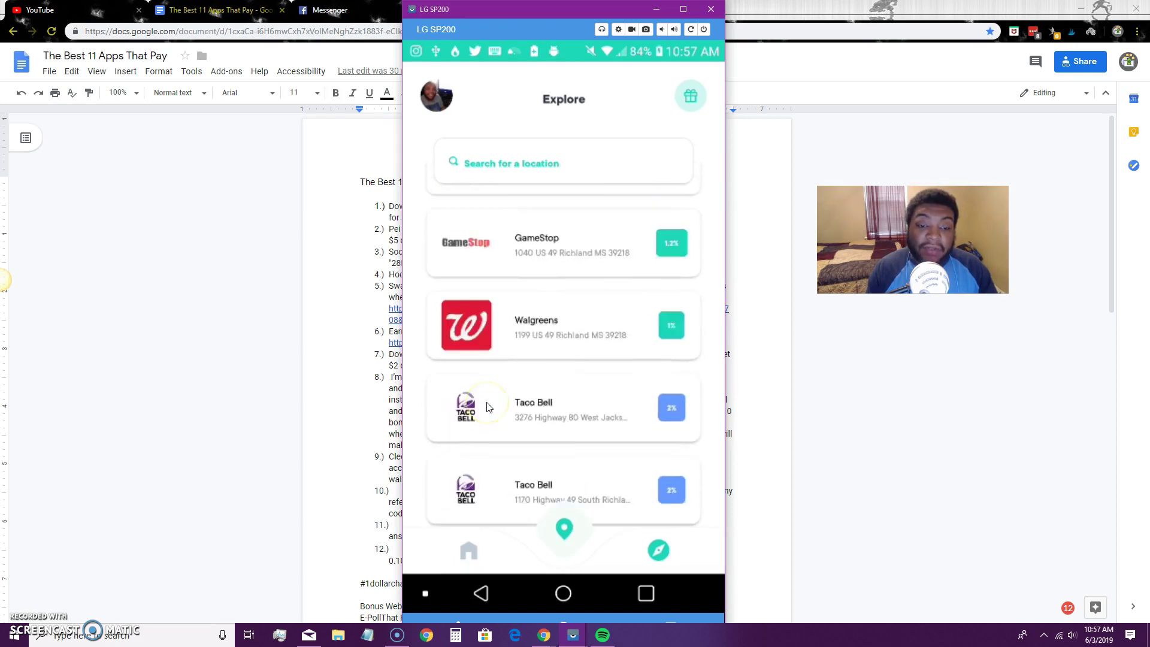
scroll(487, 407, "down", 4)
scroll(487, 406, "up", 3)
scroll(487, 406, "up", 3)
scroll(487, 407, "down", 5)
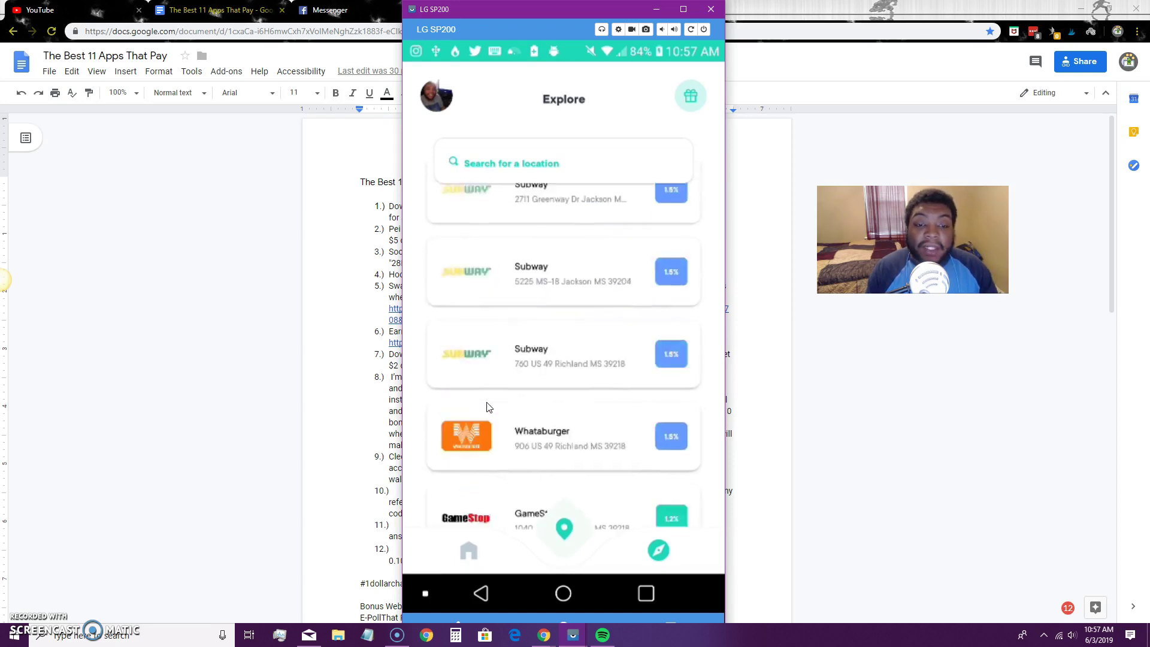
scroll(487, 406, "up", 2)
scroll(488, 406, "down", 3)
scroll(487, 406, "down", 3)
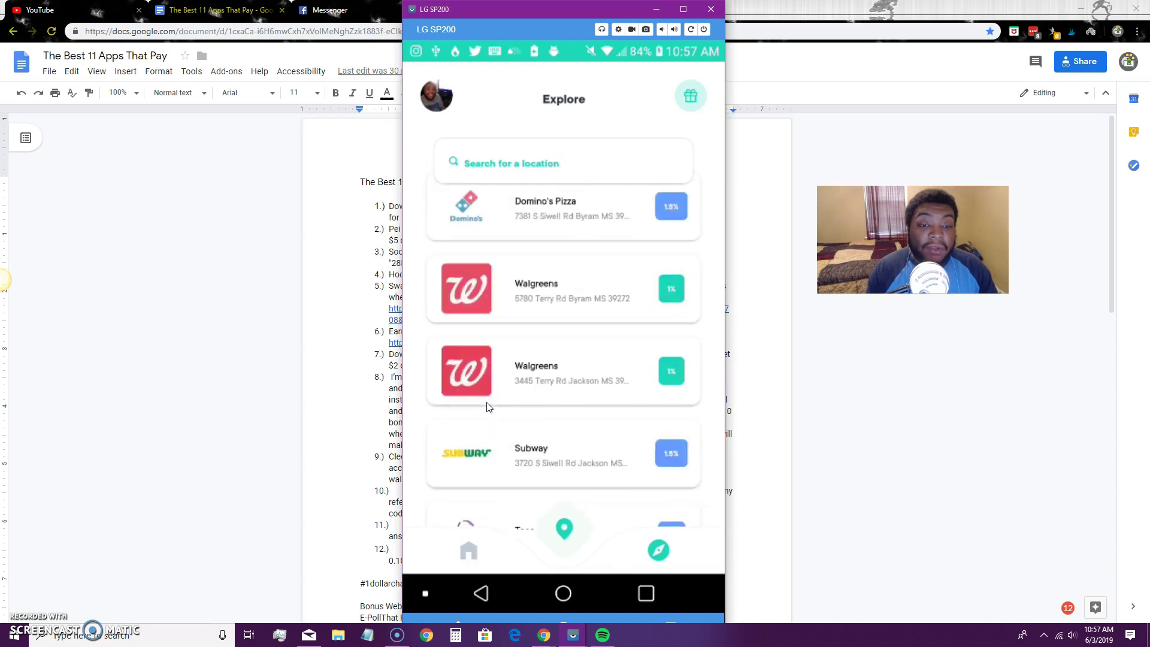
scroll(486, 407, "down", 3)
scroll(487, 406, "up", 5)
scroll(487, 407, "up", 3)
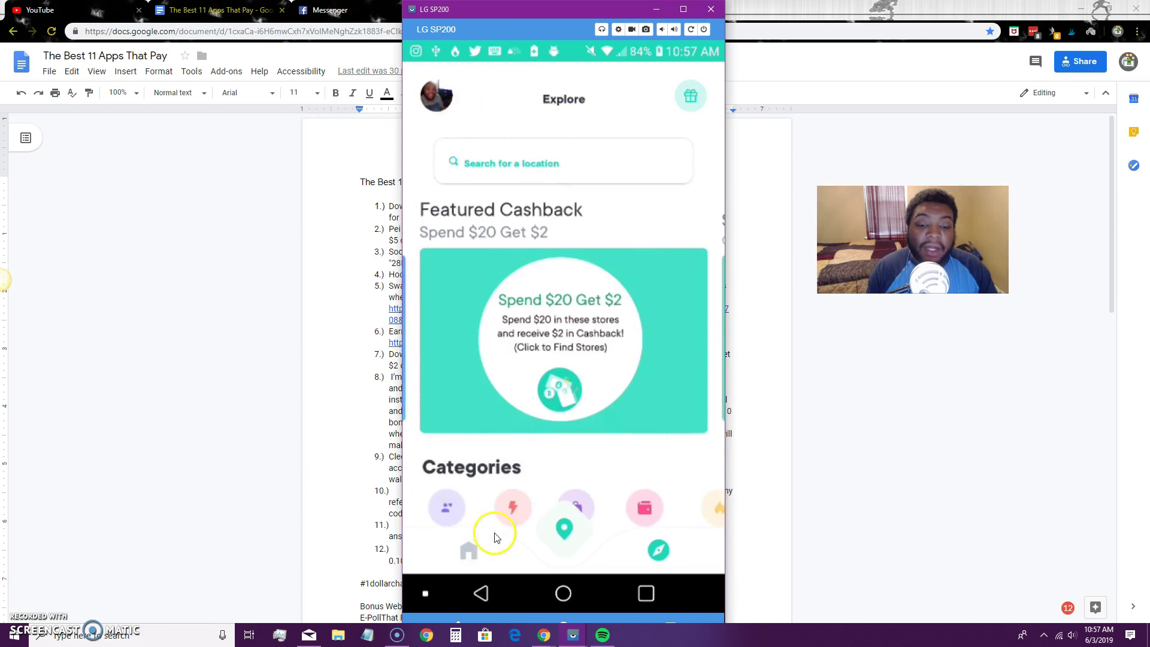
left_click(471, 551)
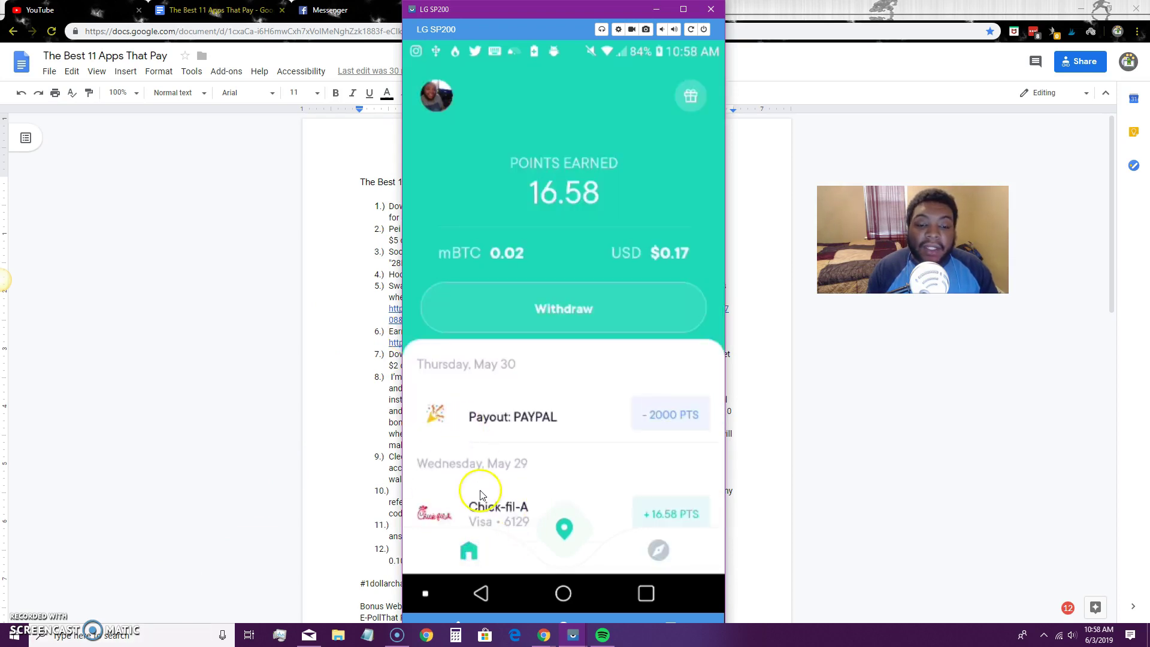
left_click(690, 95)
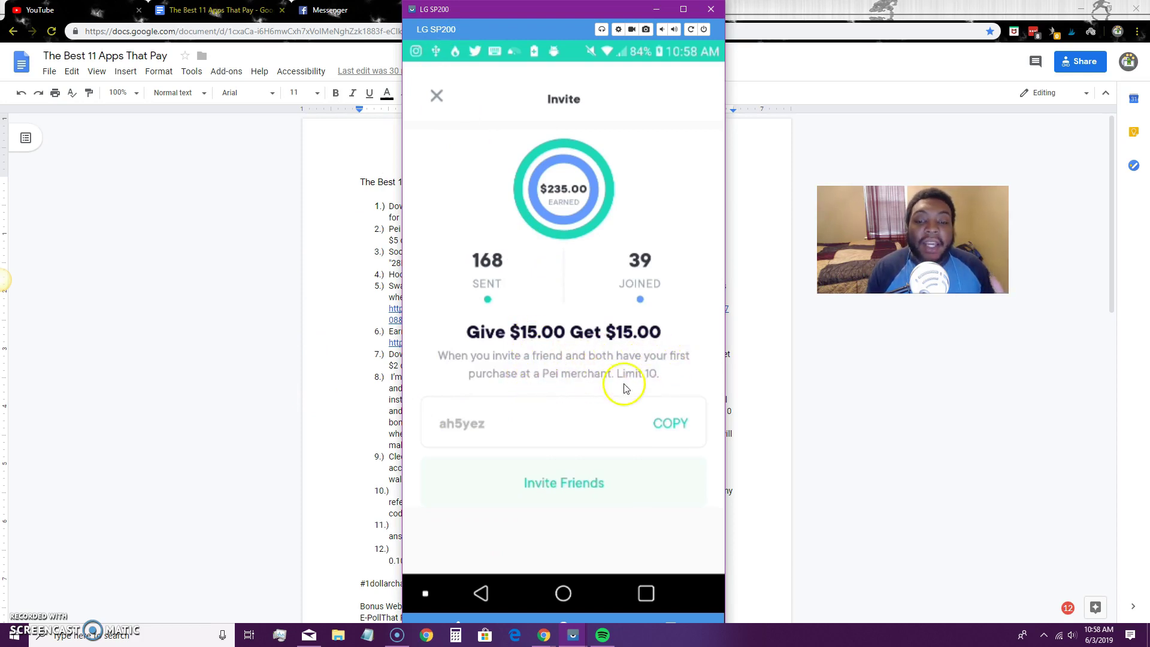
left_click(436, 96)
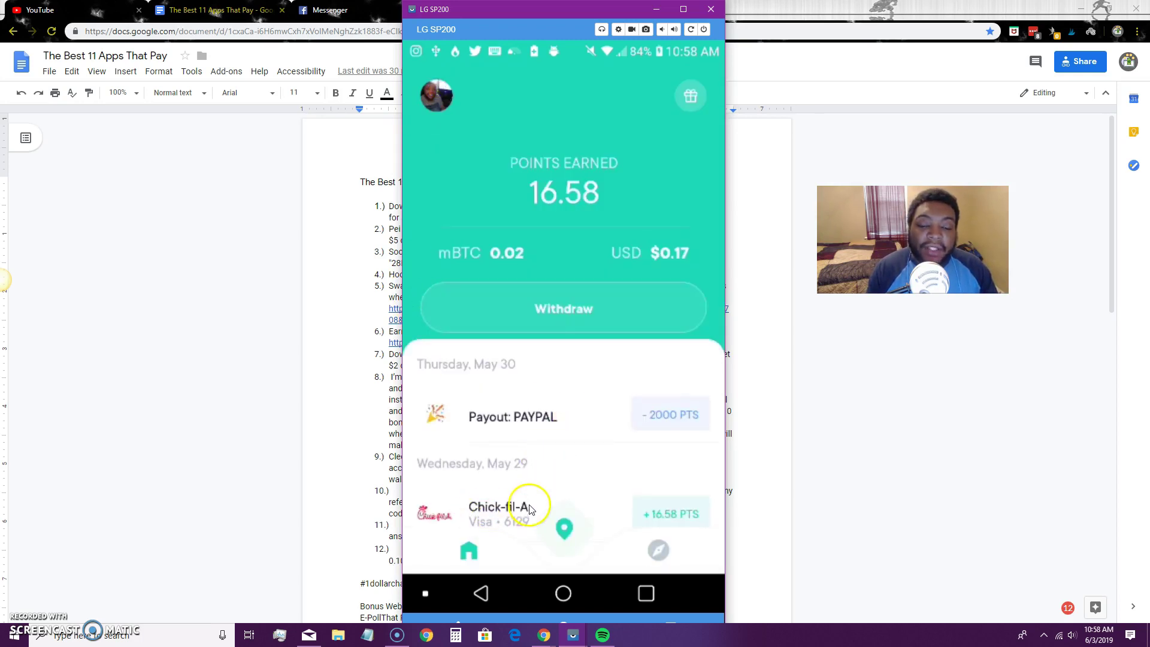
left_click(690, 95)
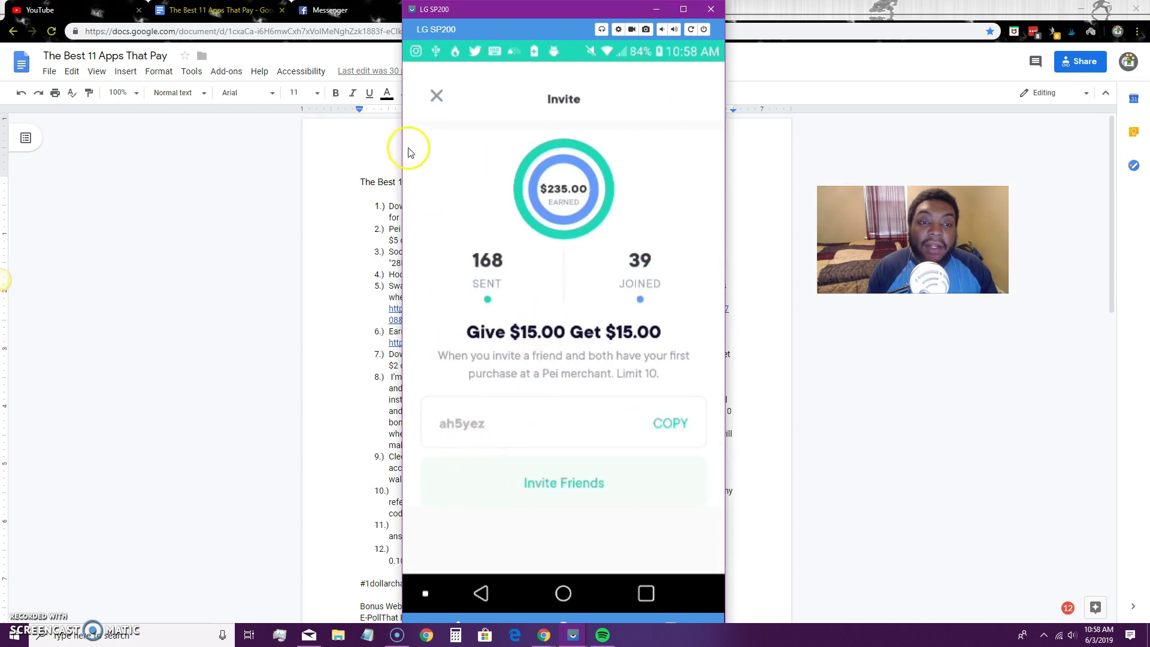
left_click(439, 94)
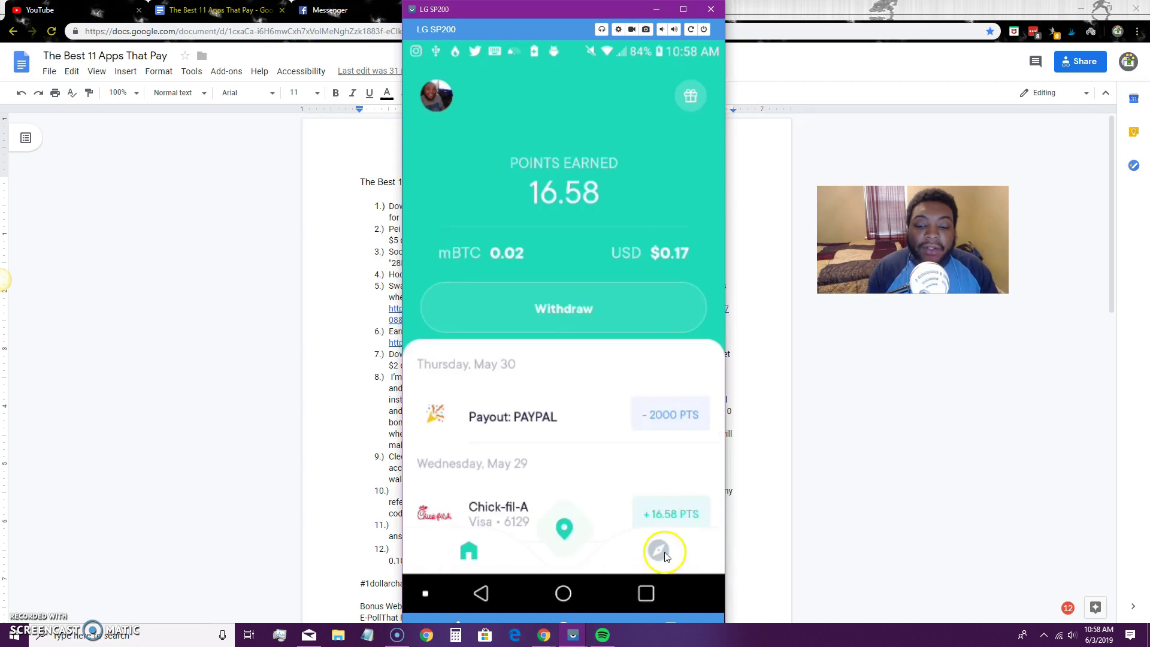
Browse the featured cashback store locations, then reopen the $235-earned invite page.
left_click(663, 551)
left_click(559, 346)
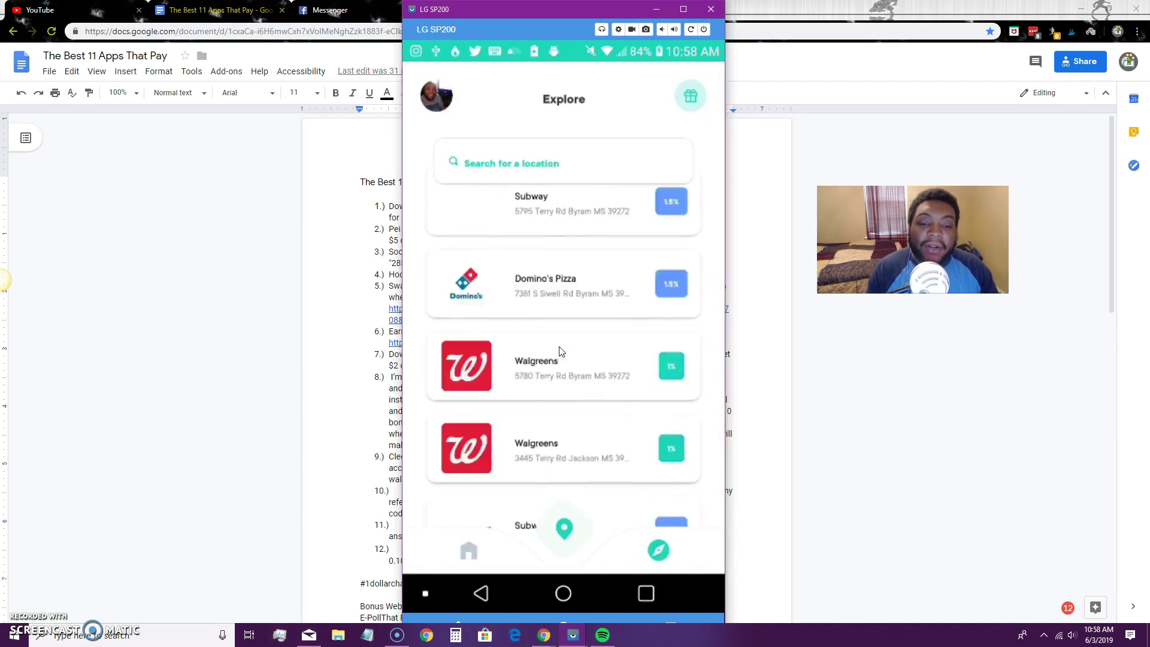
scroll(558, 349, "up", 5)
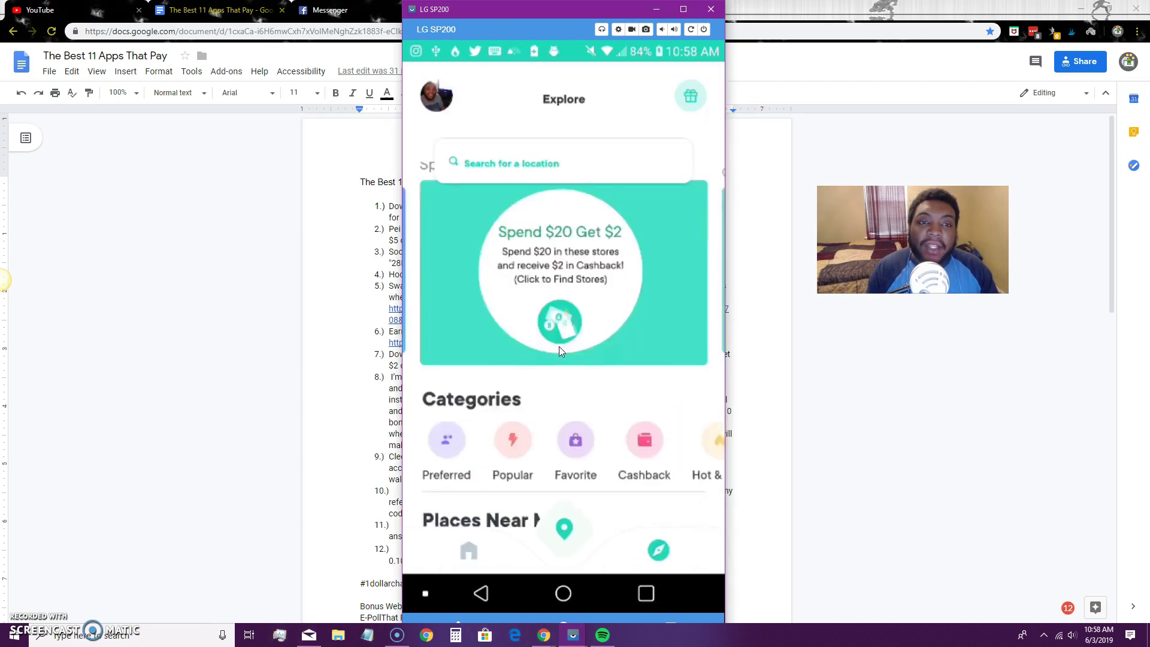
left_click(692, 99)
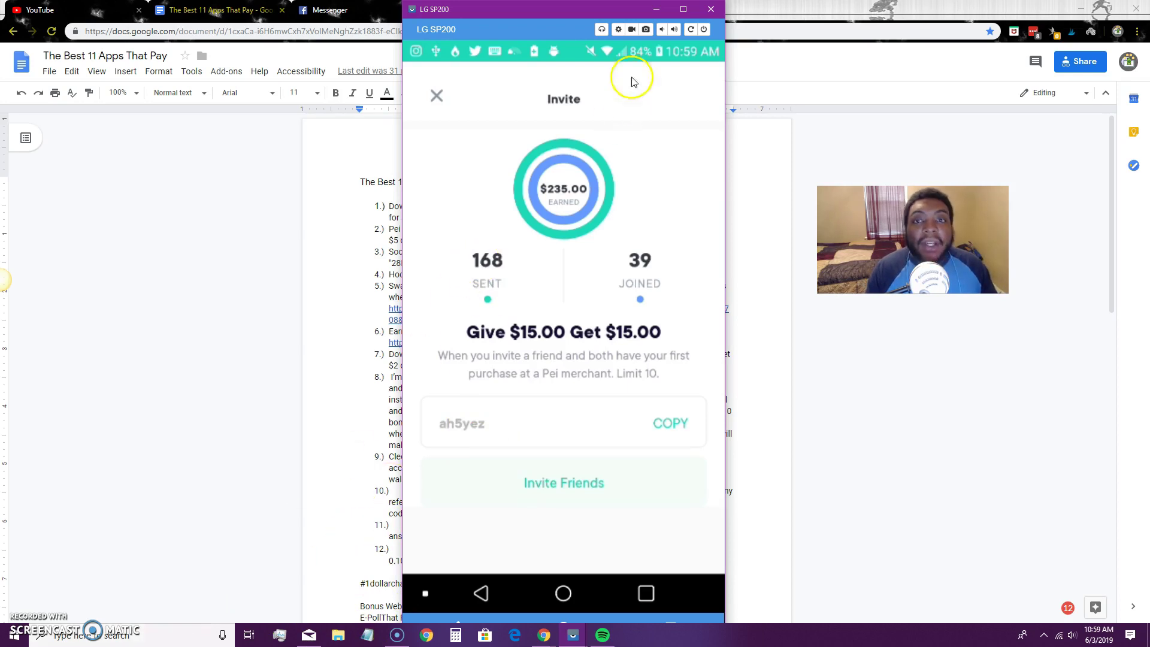
Hide and restore the phone mirror, then open the home screen's Money Apps folder.
left_click(653, 8)
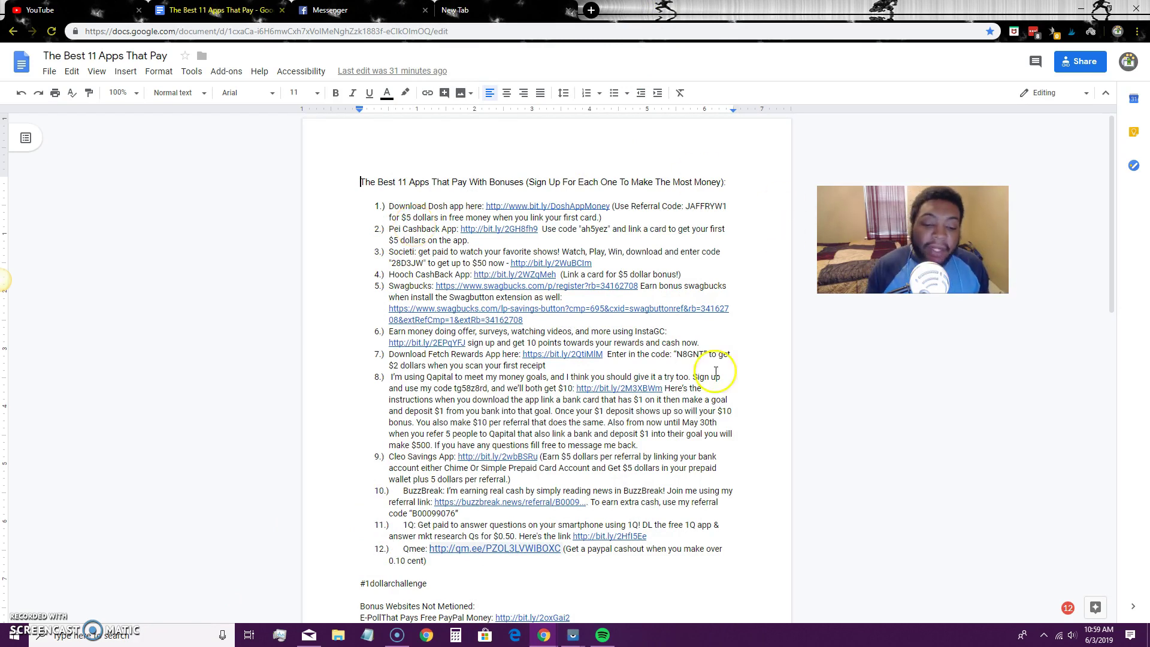
mouse_move(573, 635)
left_click(607, 585)
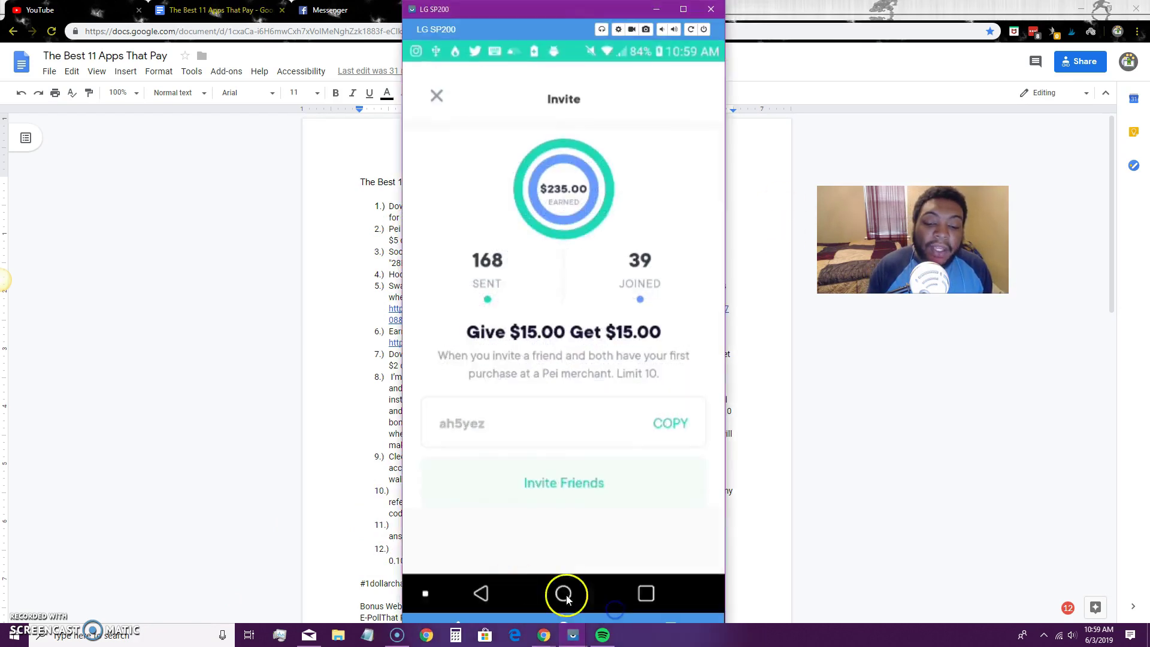
left_click(563, 594)
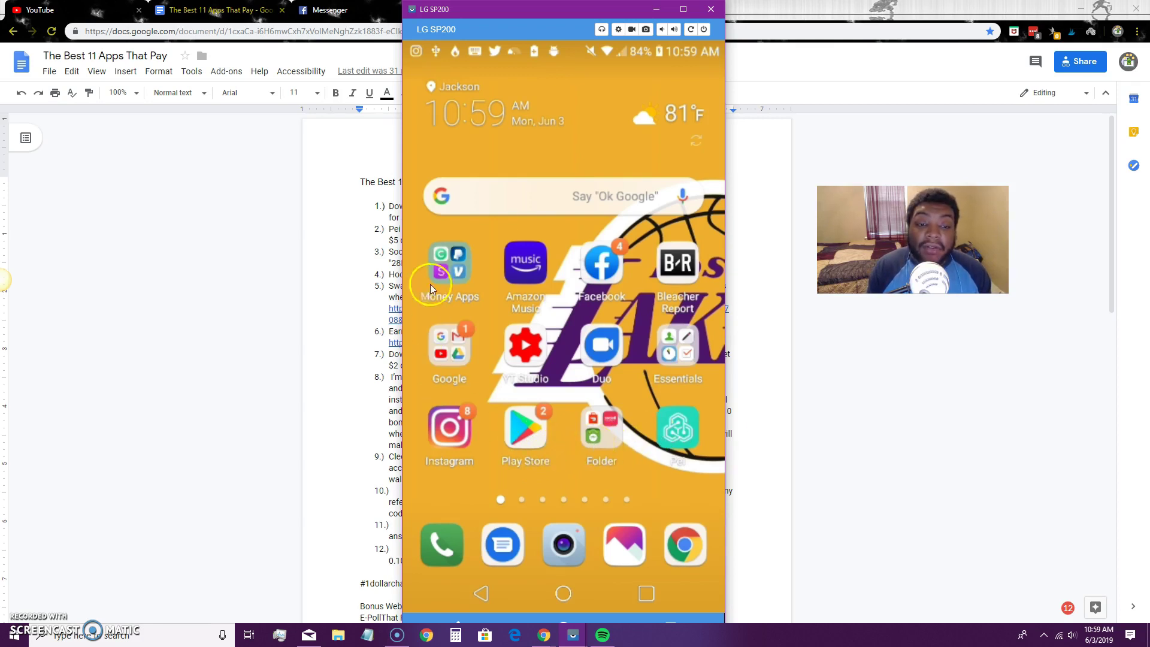
left_click(451, 272)
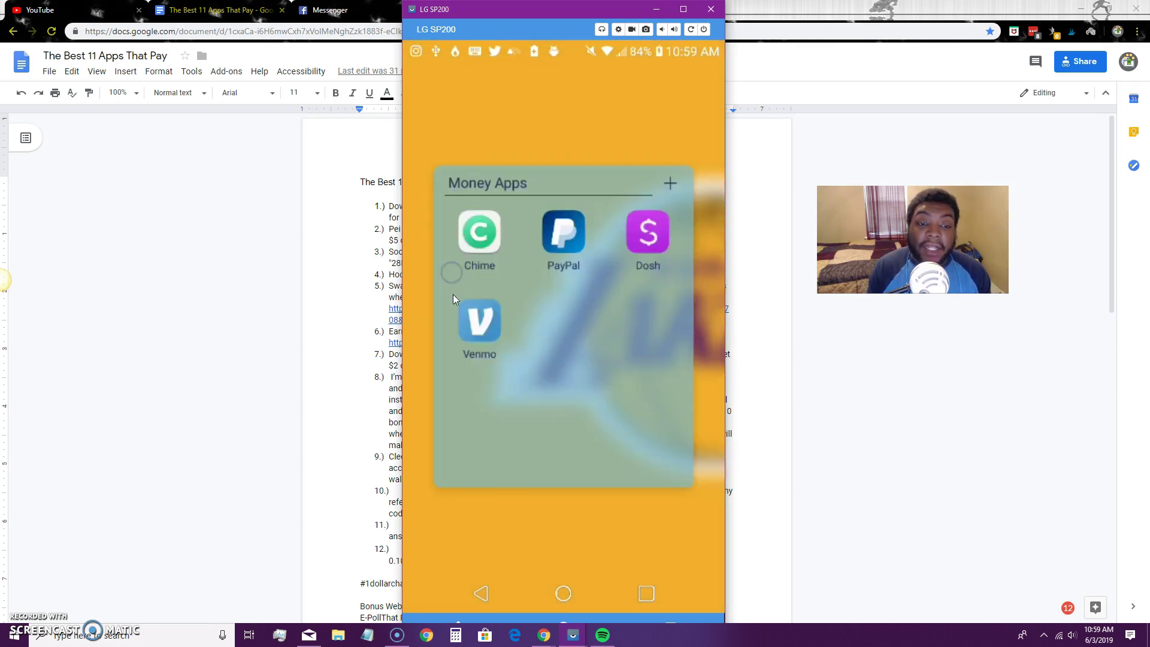
Open Dosh to check the $10.10 wallet balance and browse nearby offers.
left_click(647, 230)
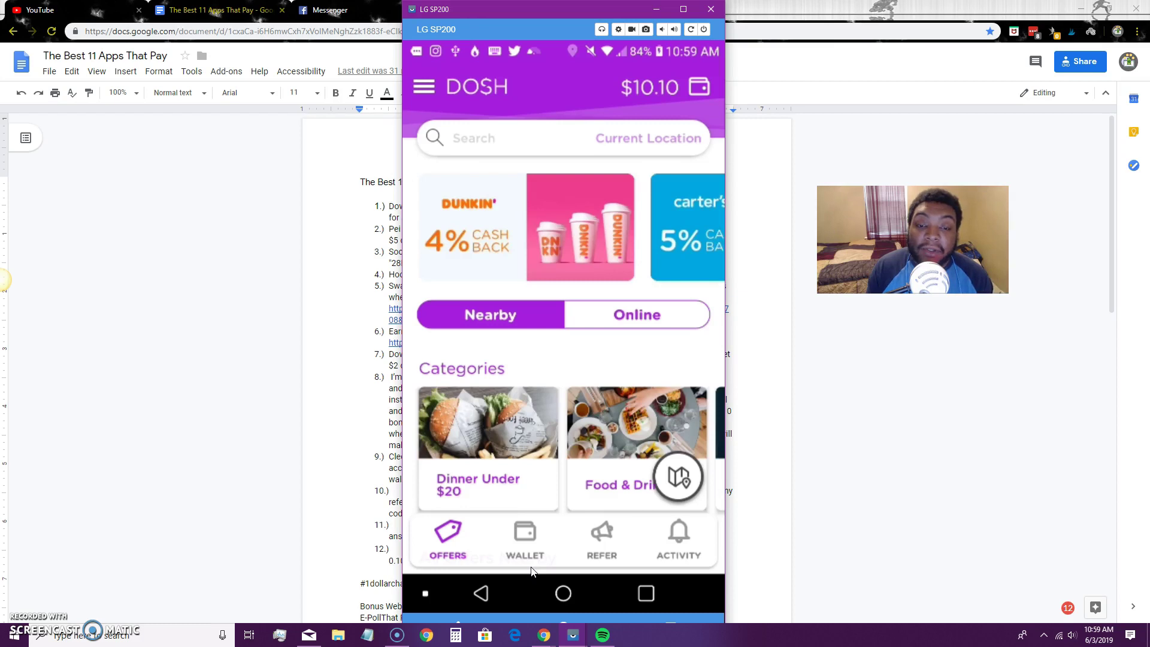
scroll(638, 449, "down", 3)
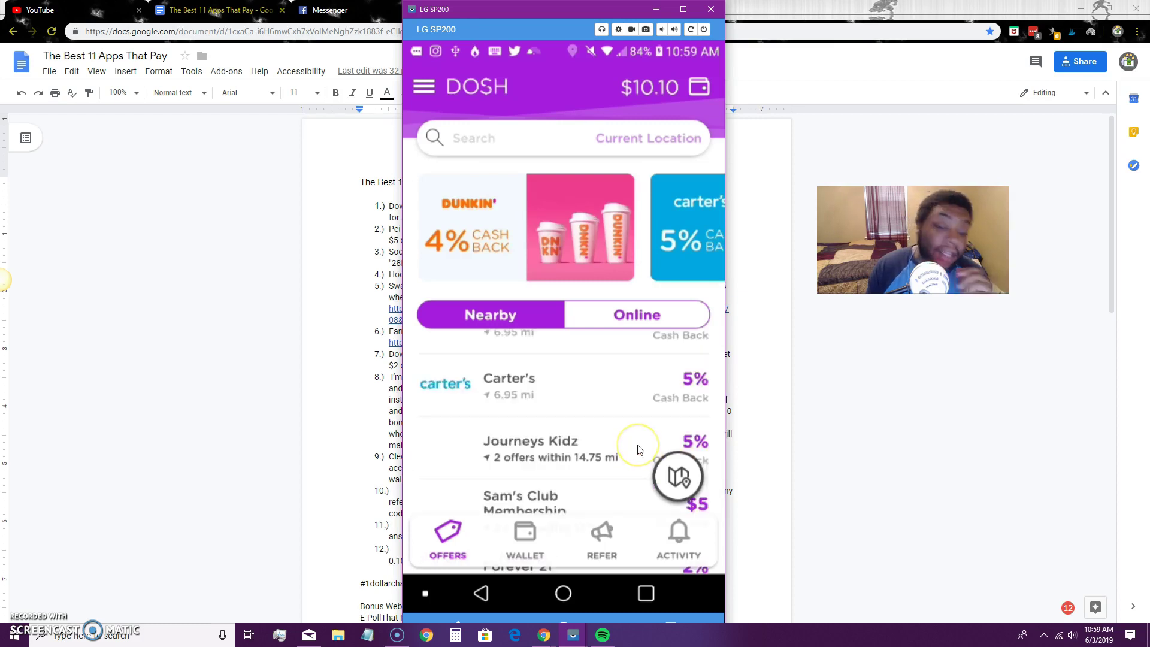
scroll(638, 450, "up", 1)
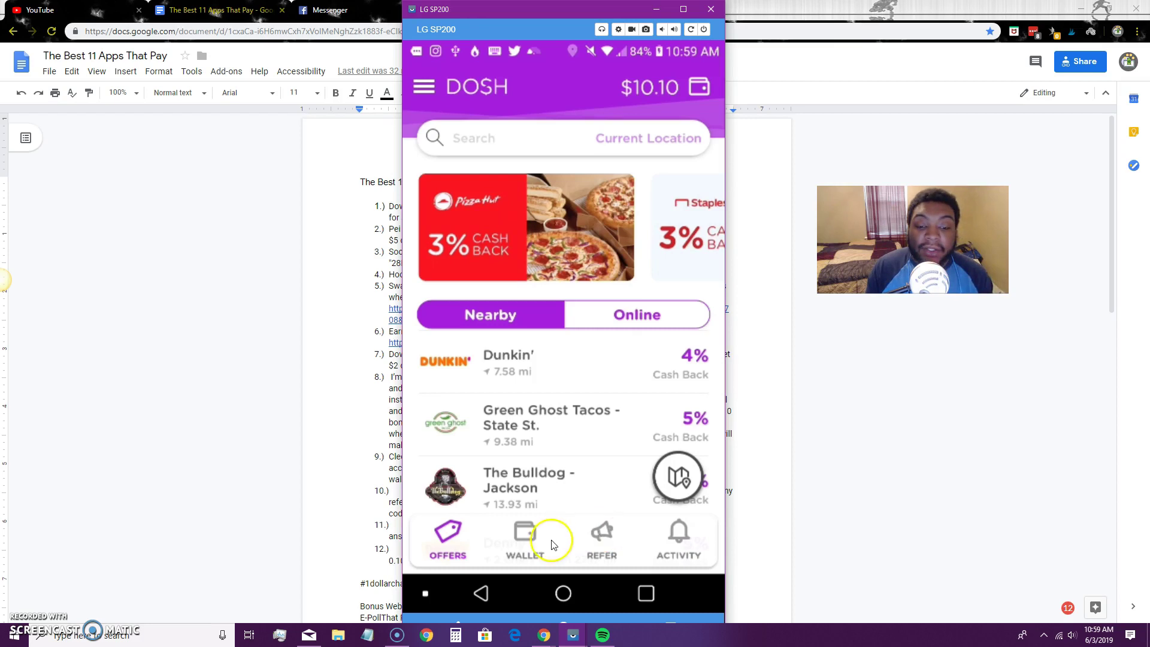
left_click(524, 544)
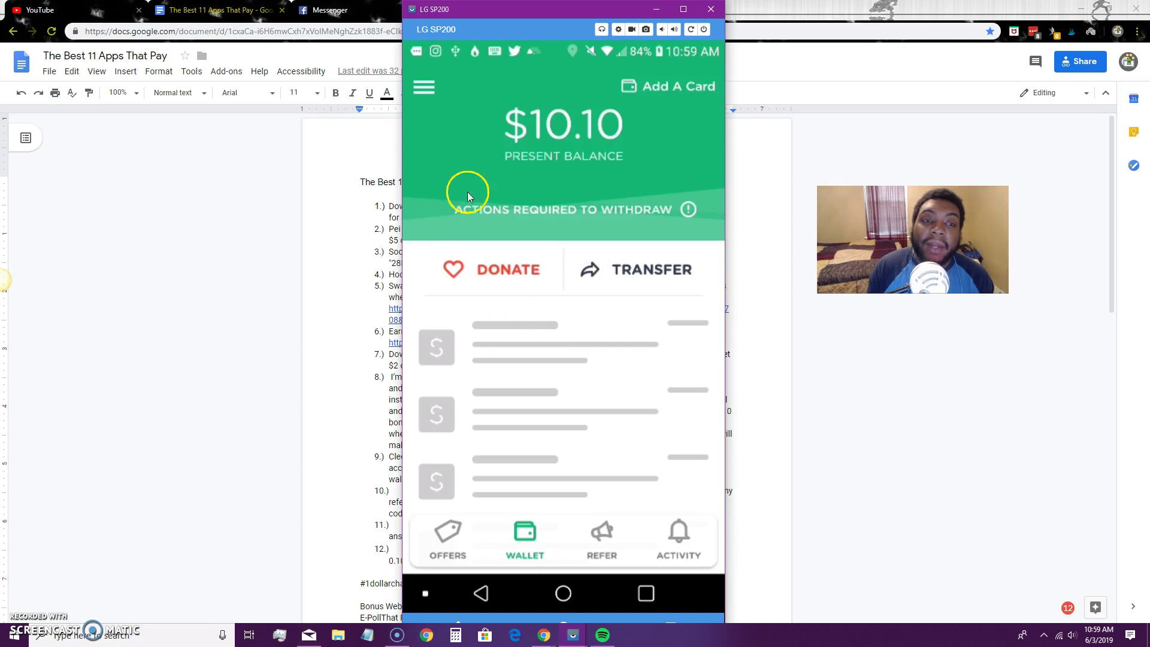
left_click(456, 547)
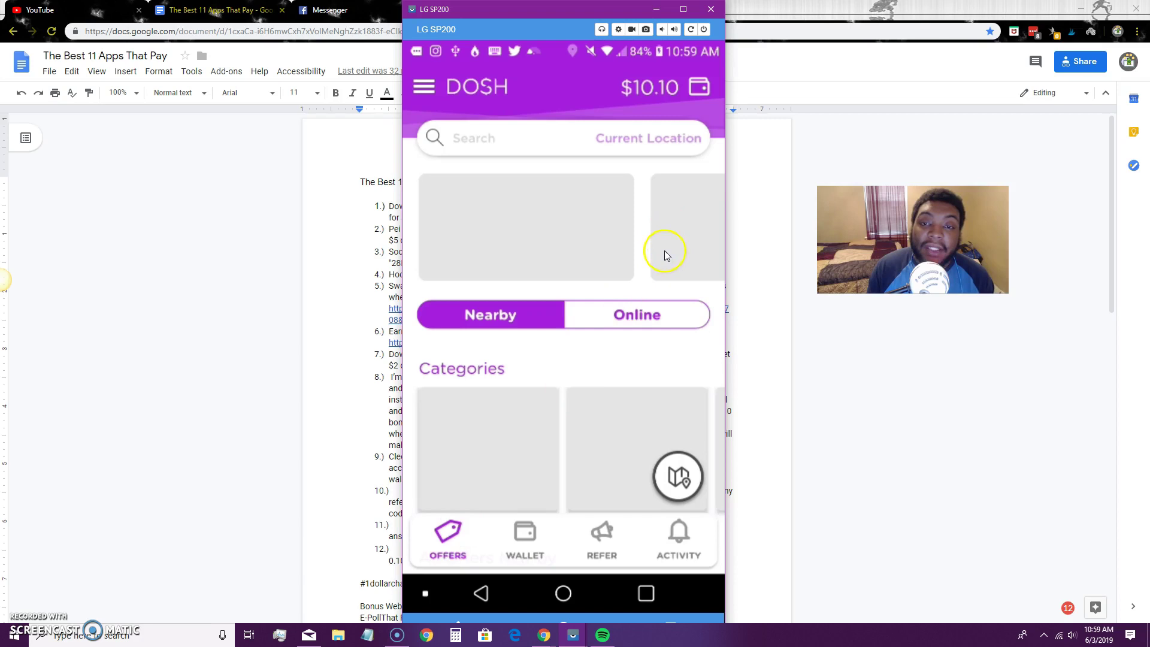
scroll(580, 350, "down", 3)
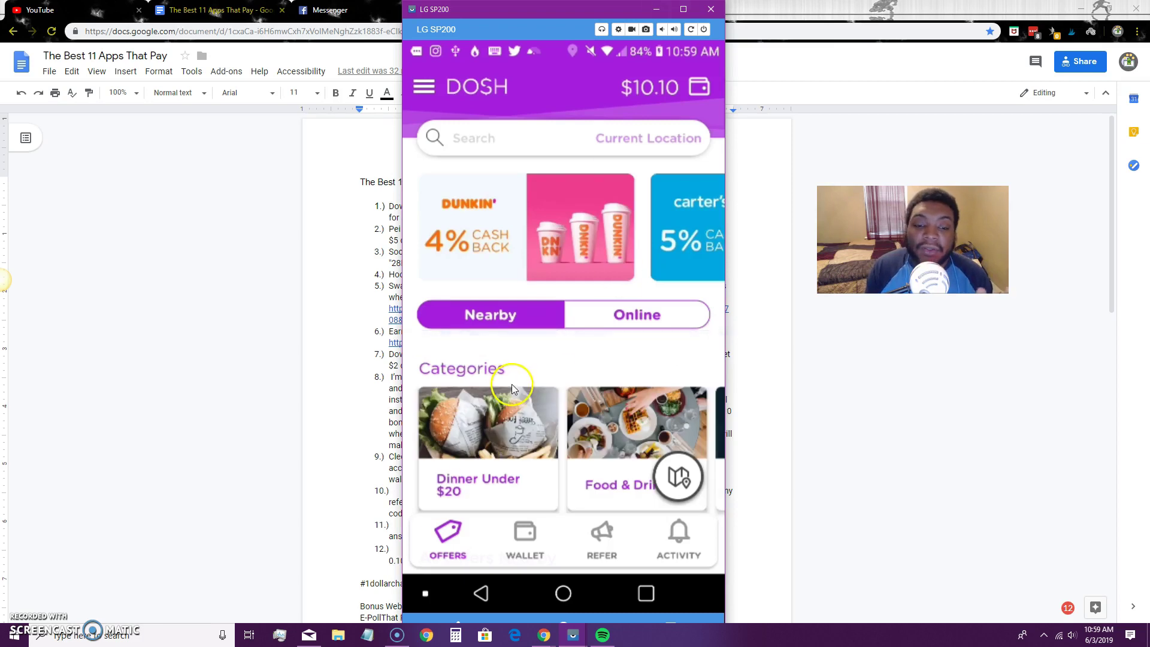
scroll(519, 385, "down", 5)
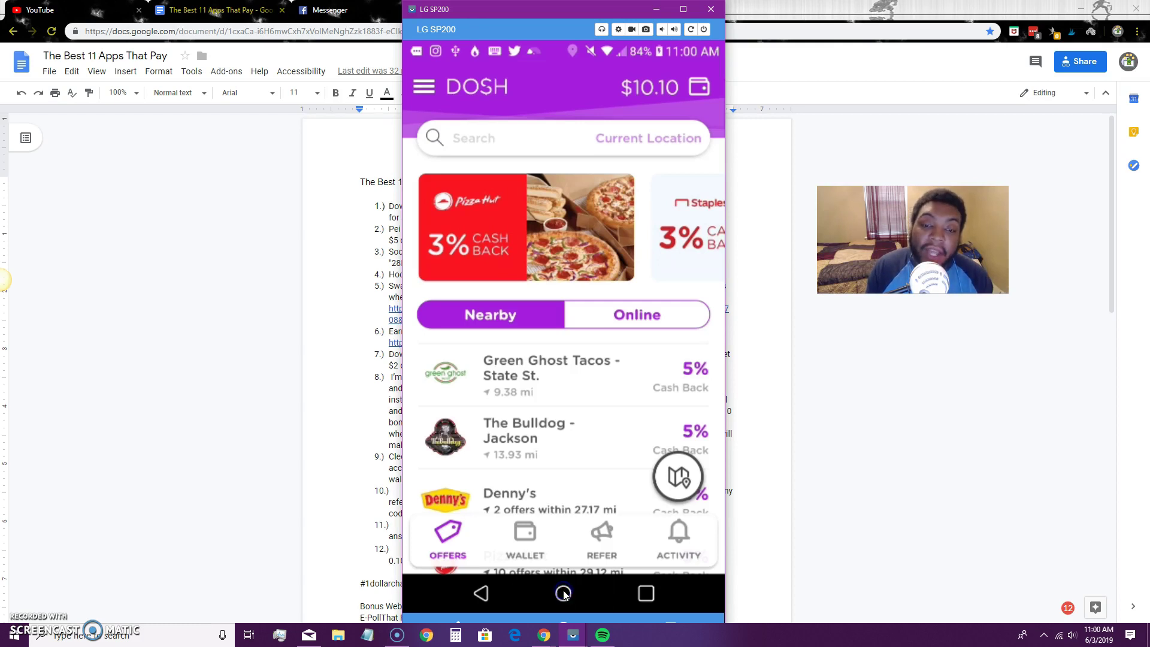
left_click(564, 593)
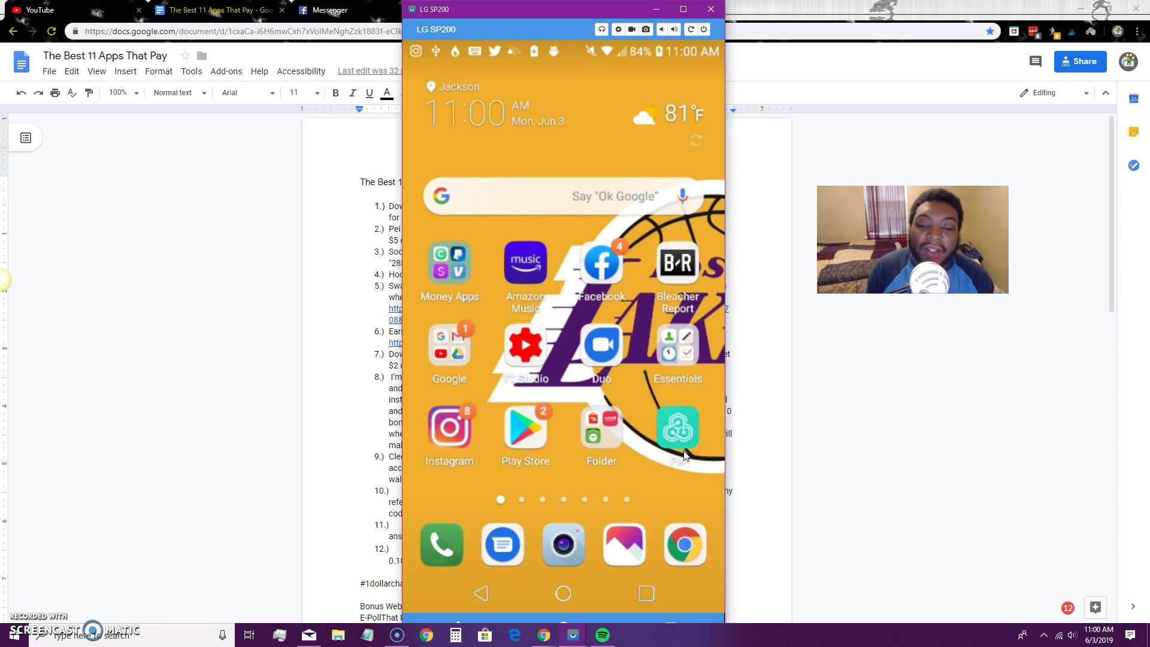
Open Pei's Cash Out for the $0.17 balance and select PayPal as payout method.
left_click(681, 441)
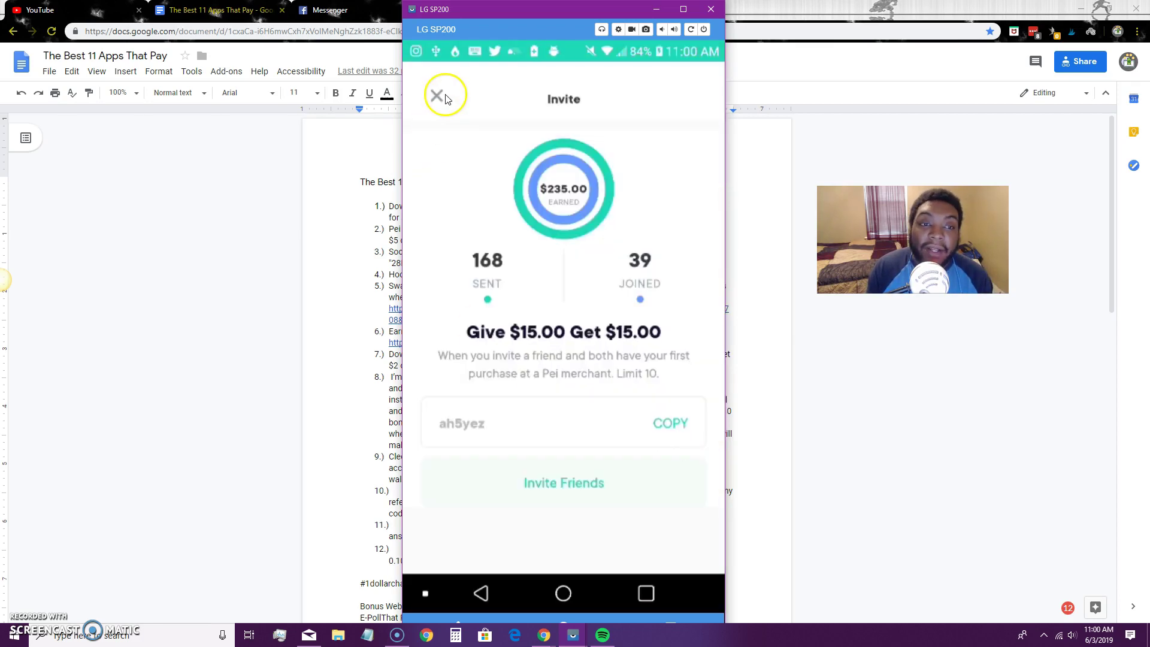
left_click(438, 96)
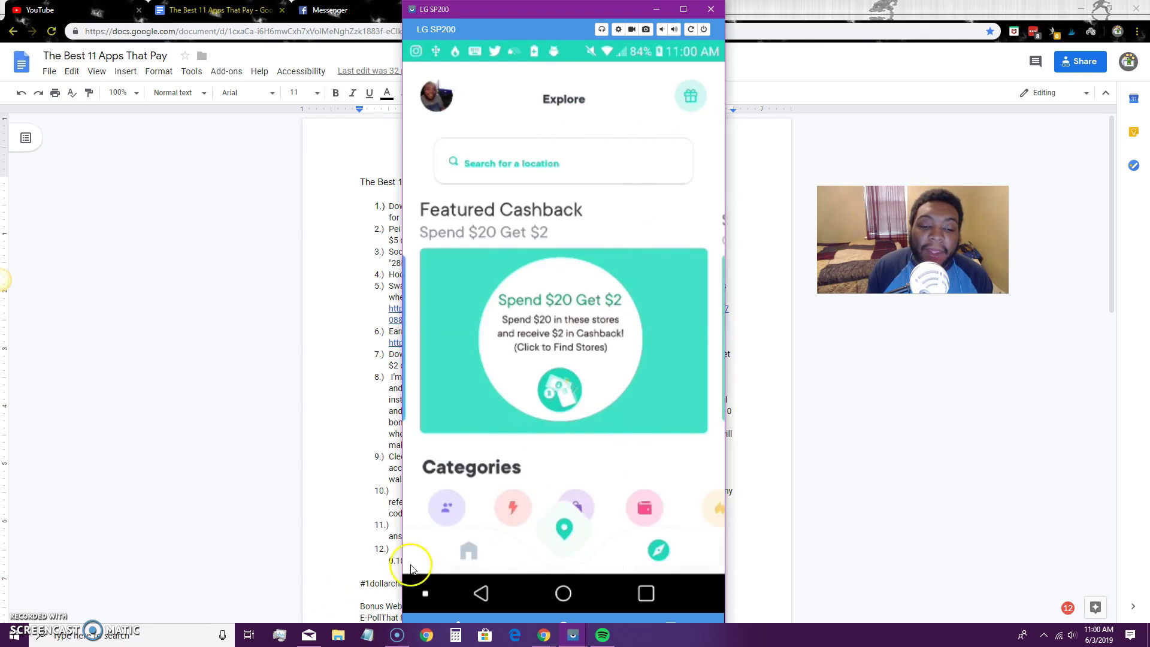
left_click(469, 550)
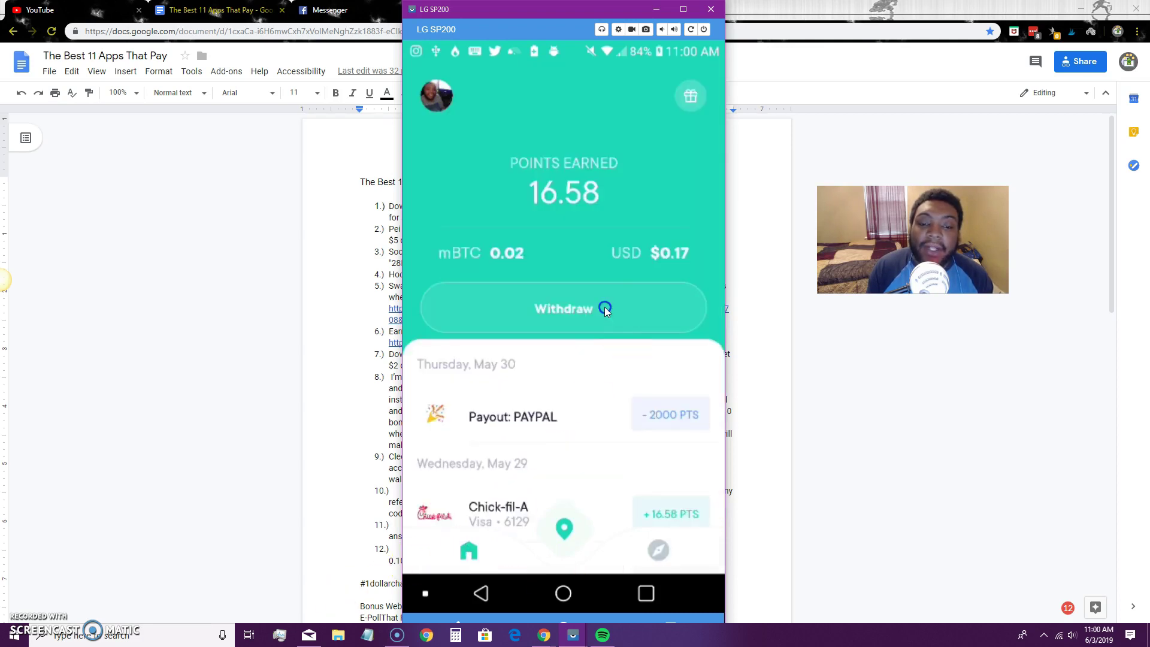
left_click(605, 307)
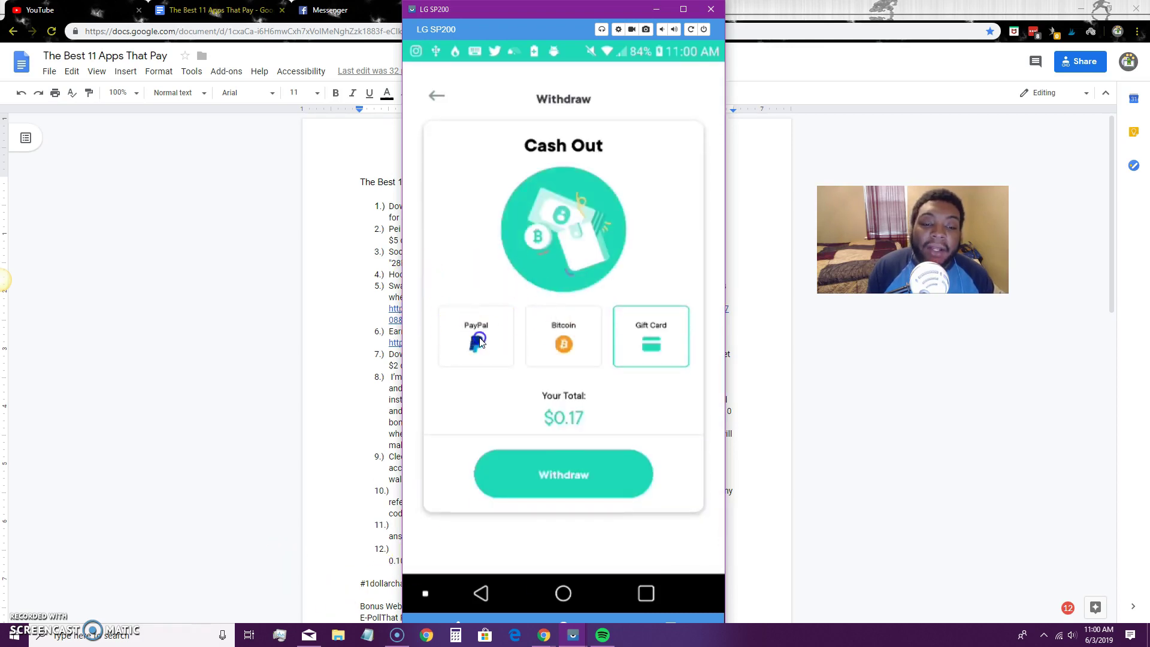
left_click(479, 339)
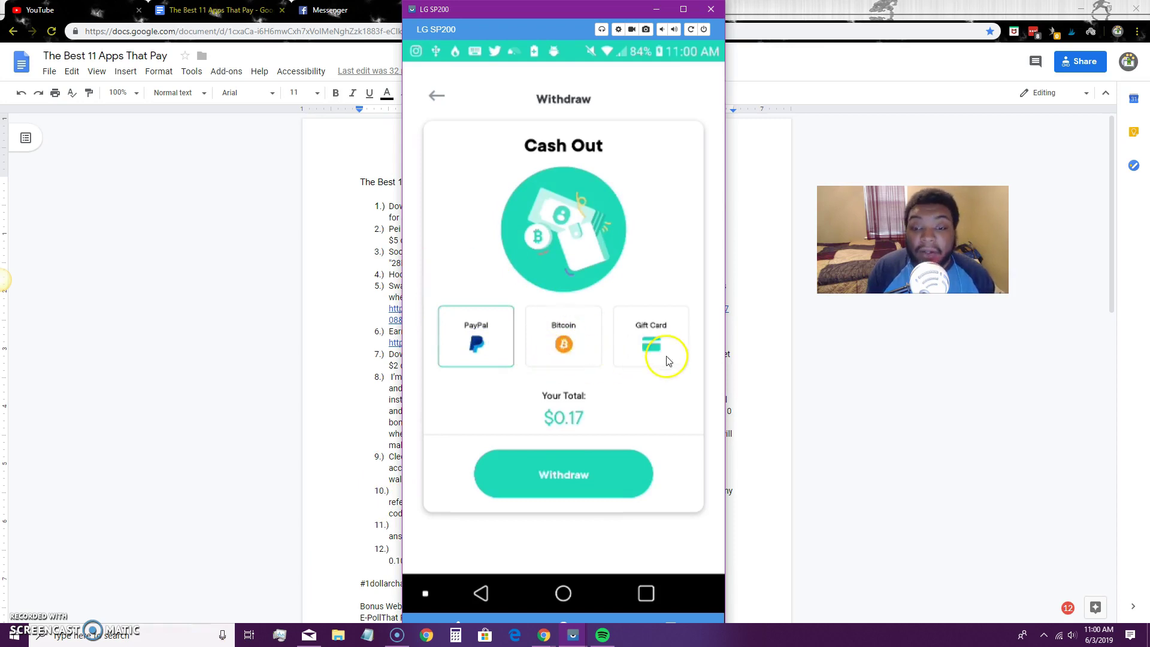
left_click(562, 595)
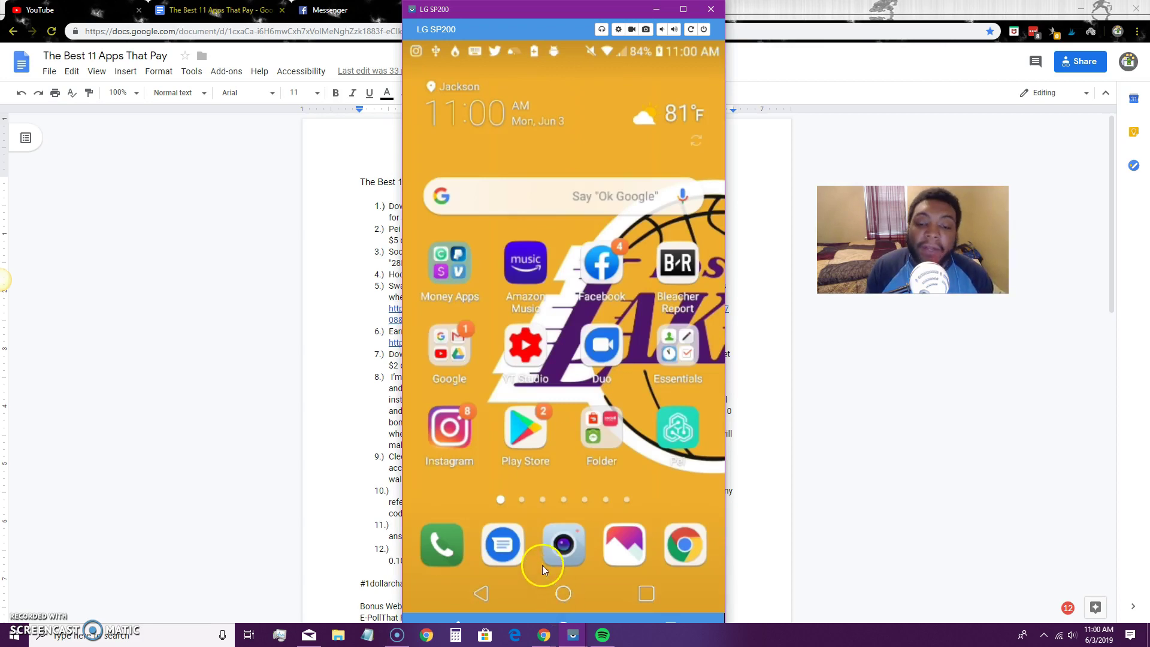
Hide the phone mirror and highlight the Societi referral code 28D3JW in the doc.
left_click(656, 9)
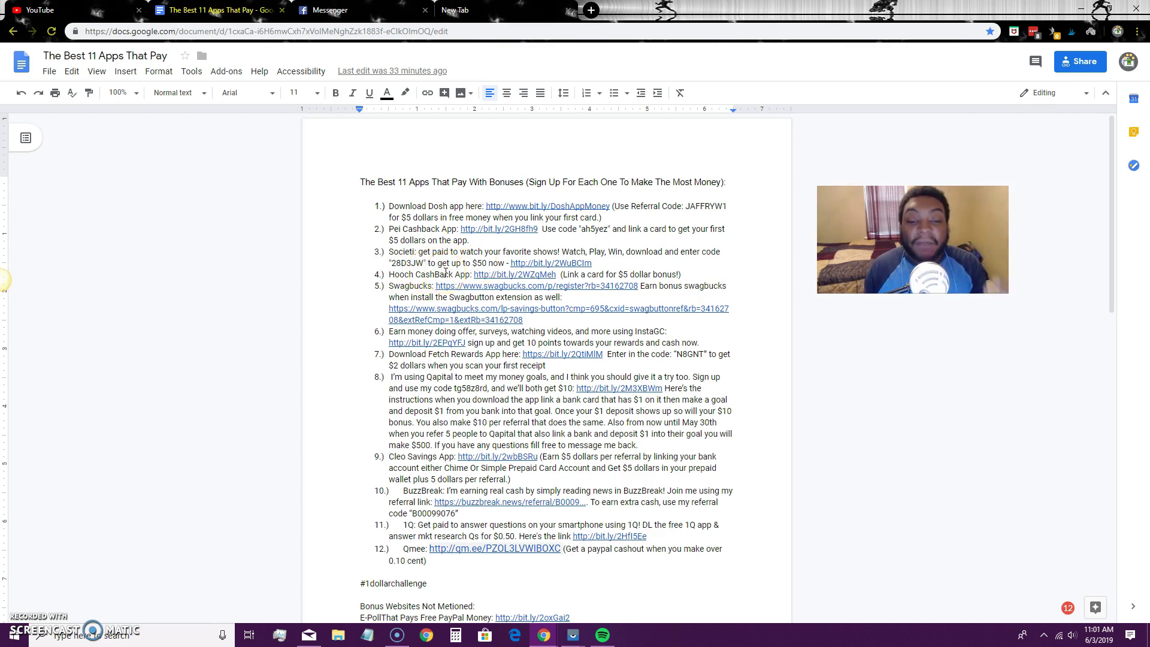
left_click(392, 264)
left_click_drag(391, 263, 593, 264)
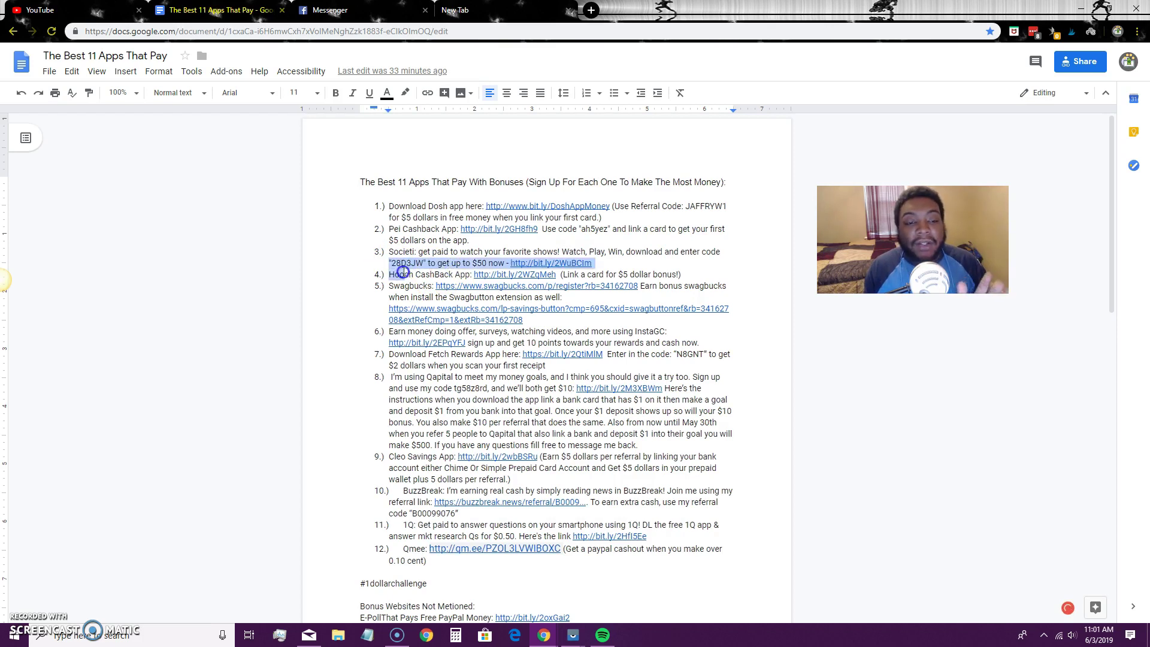
left_click(391, 294)
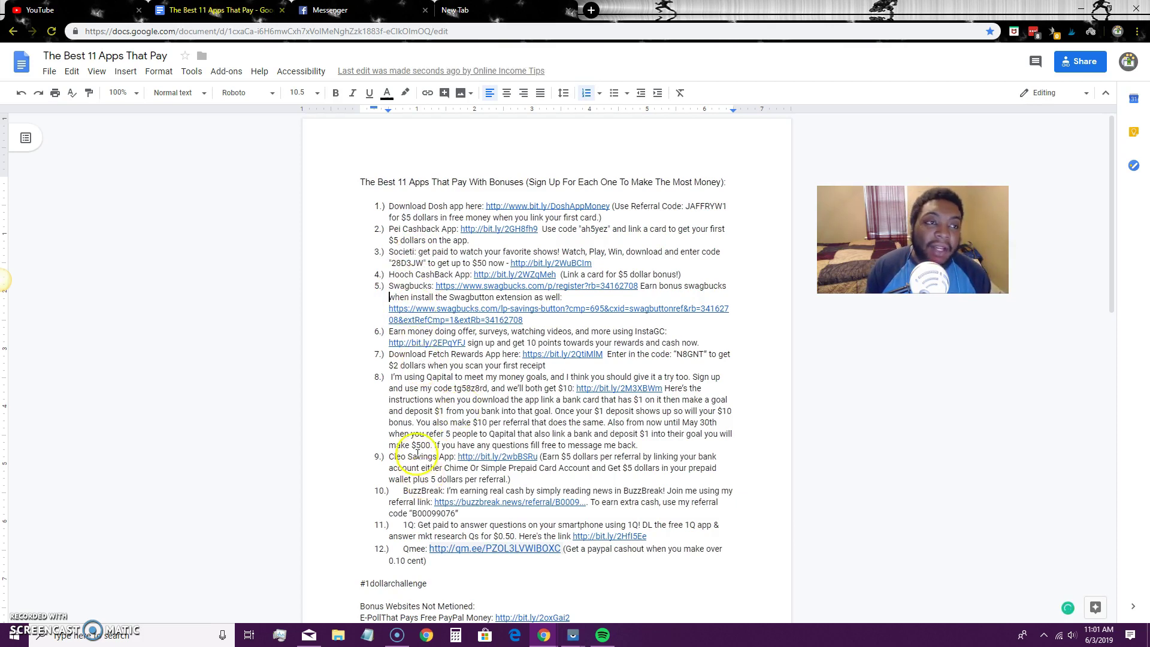
In a new tab, open meetcleo.com/wallet and highlight the first +$5.00 referral amount.
left_click(458, 10)
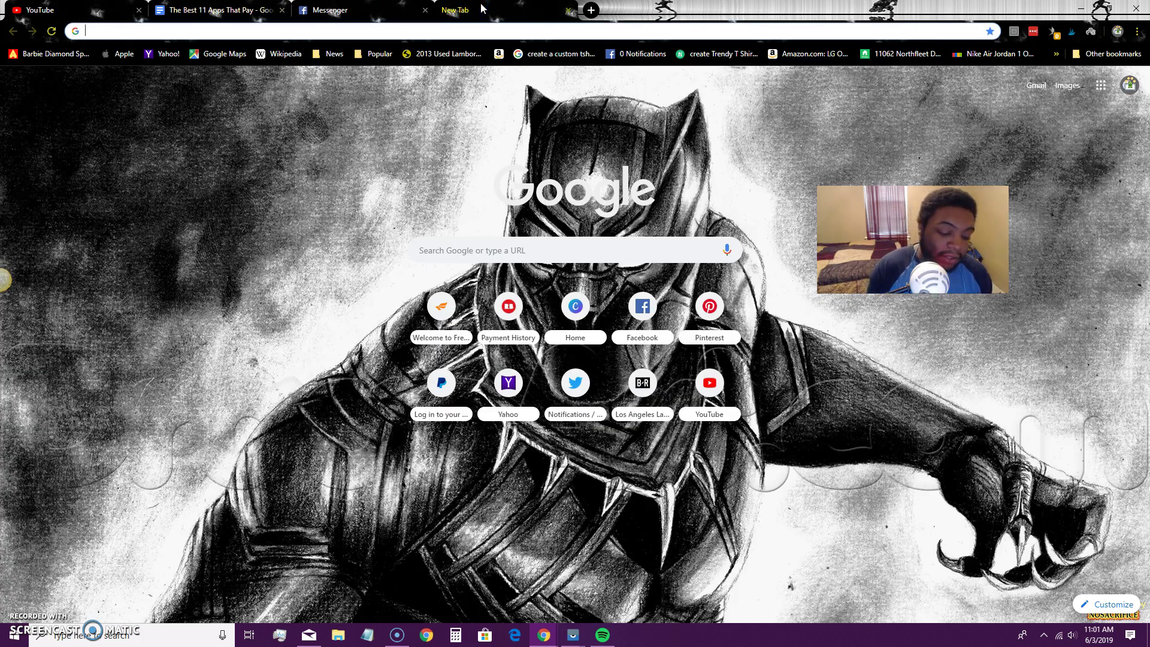
type("cleo")
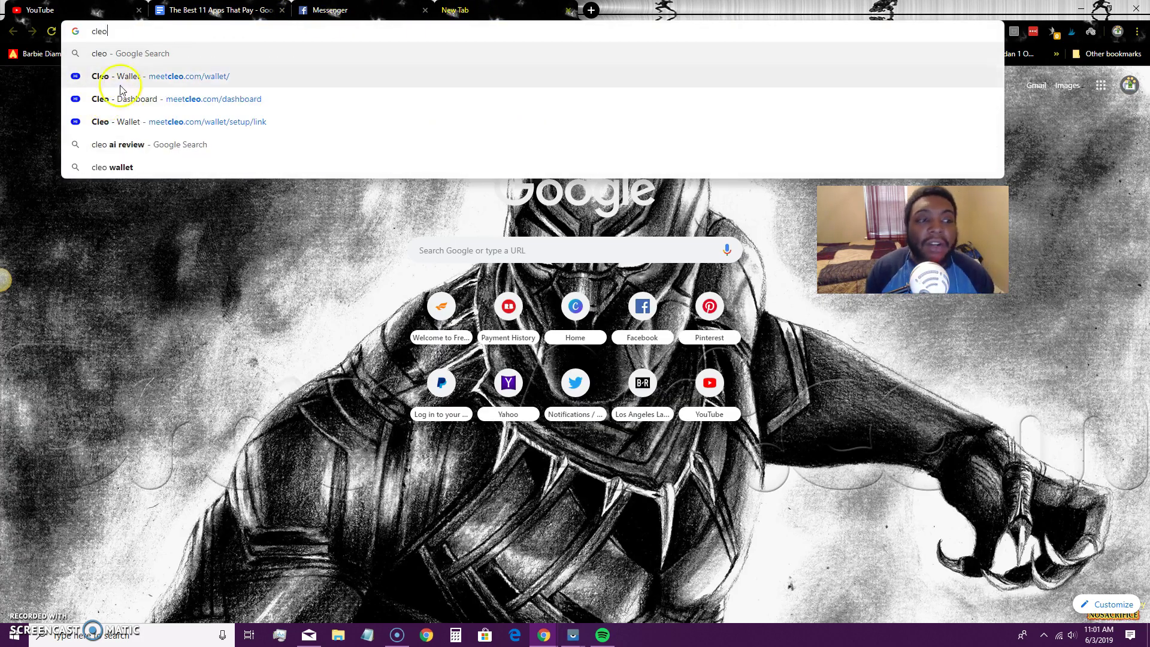
left_click(152, 77)
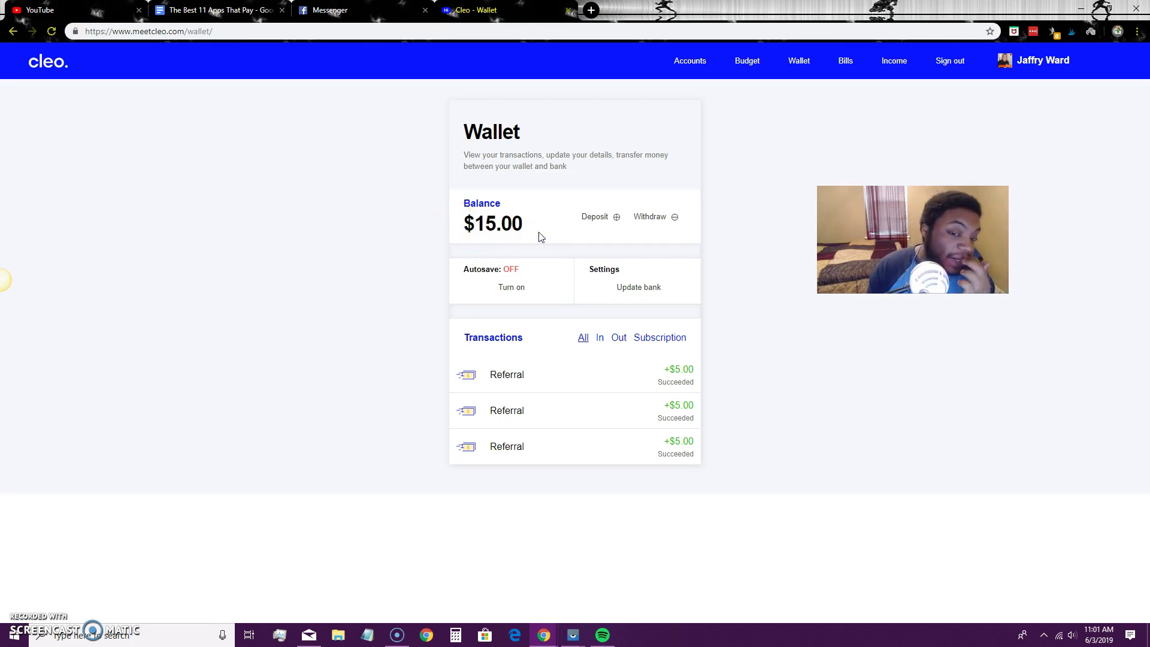
double_click(679, 370)
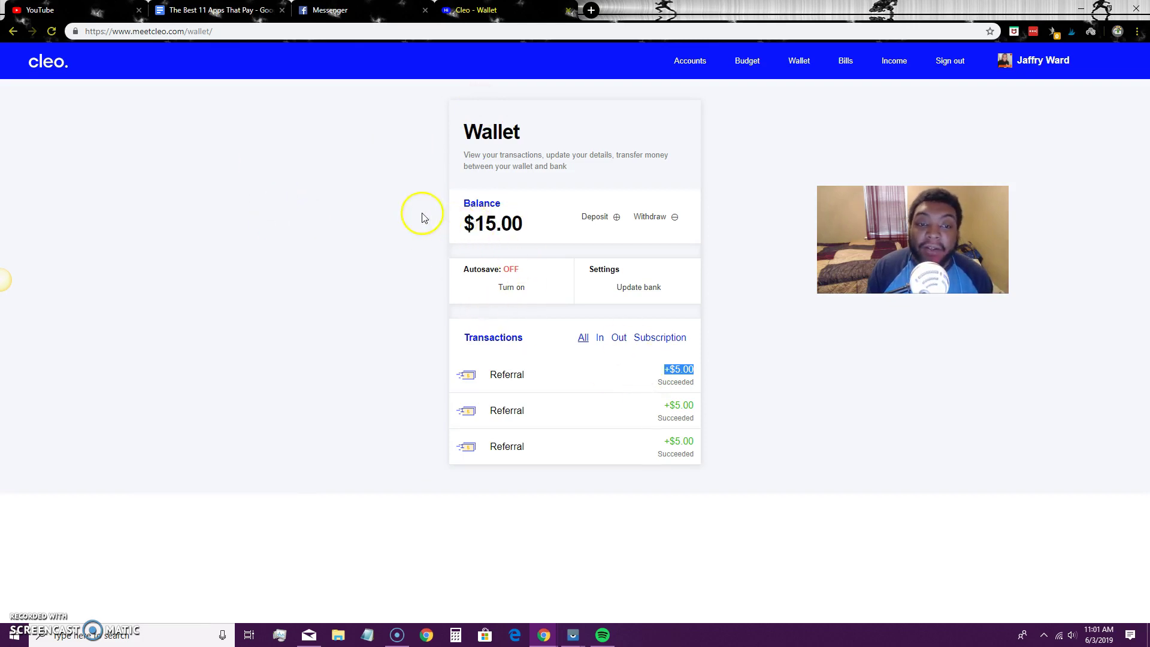
Glance at the Cleo referral chat in Messenger, then return to Google Docs.
left_click(330, 10)
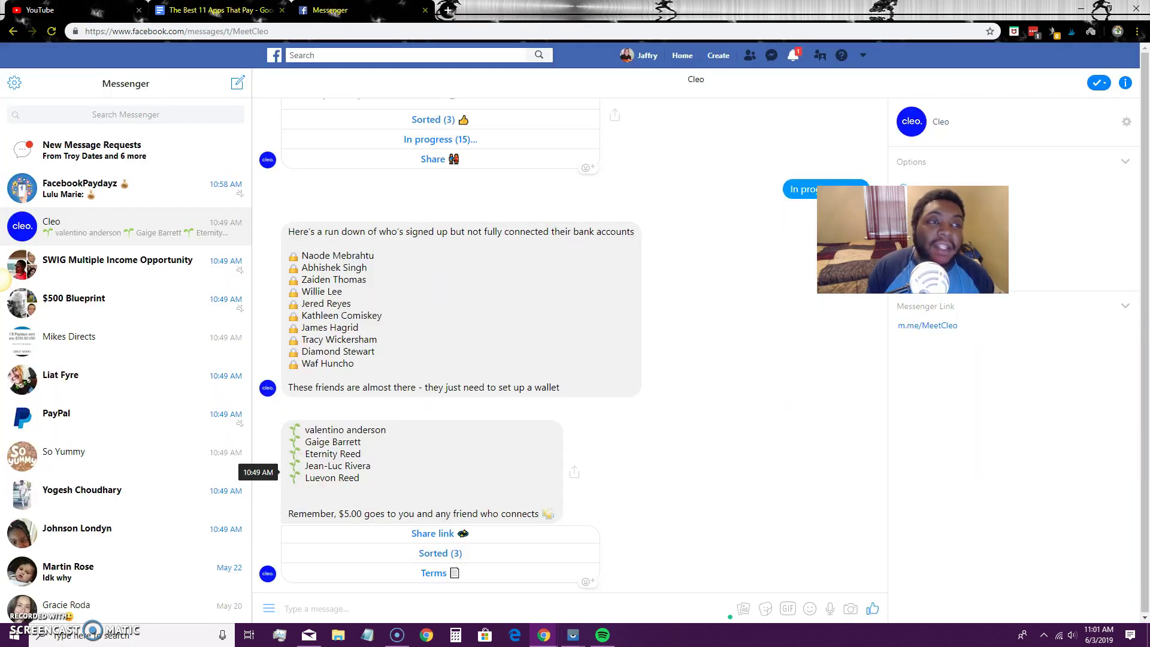
left_click(216, 11)
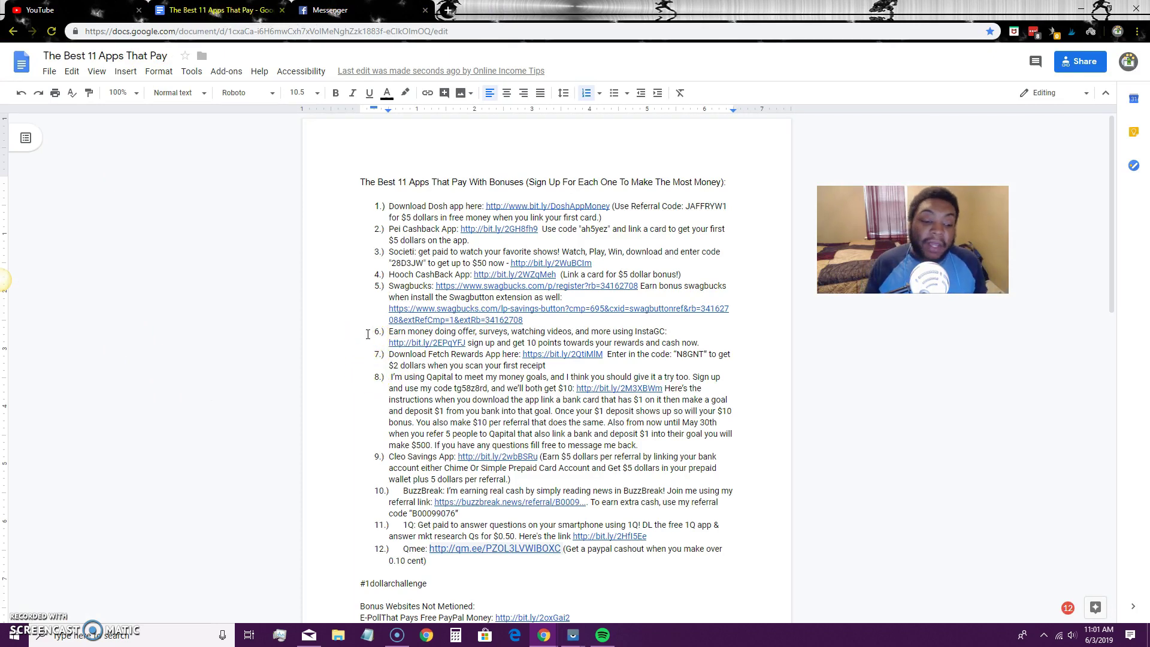
Switch to Outlook Mail showing the Pei PayPal payout email.
left_click(309, 635)
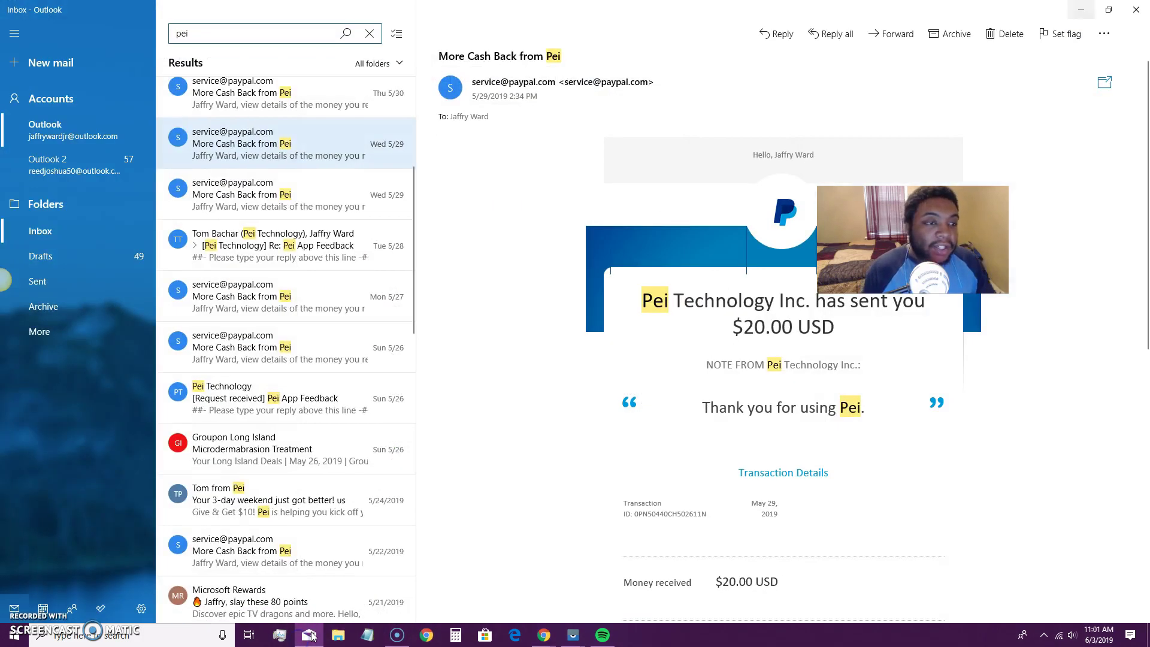
key("super")
left_click(839, 533)
left_click(773, 412)
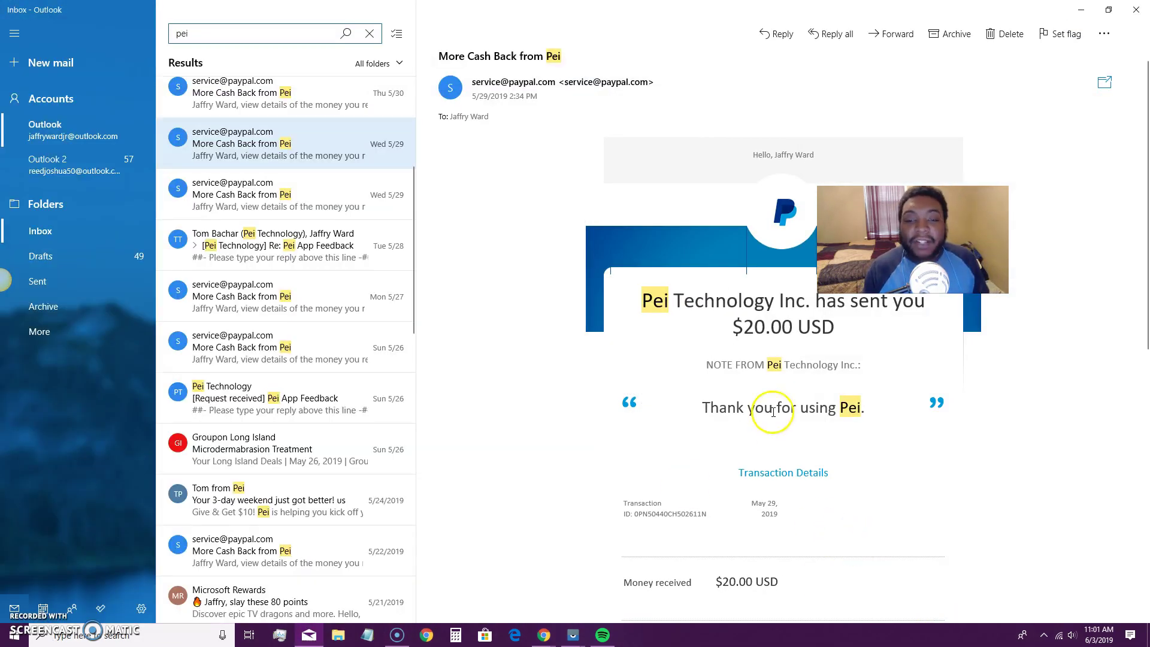
Search mail for 'dosh paid you' to list Dosh's Venmo payments of $25 to $80.
left_click(368, 33)
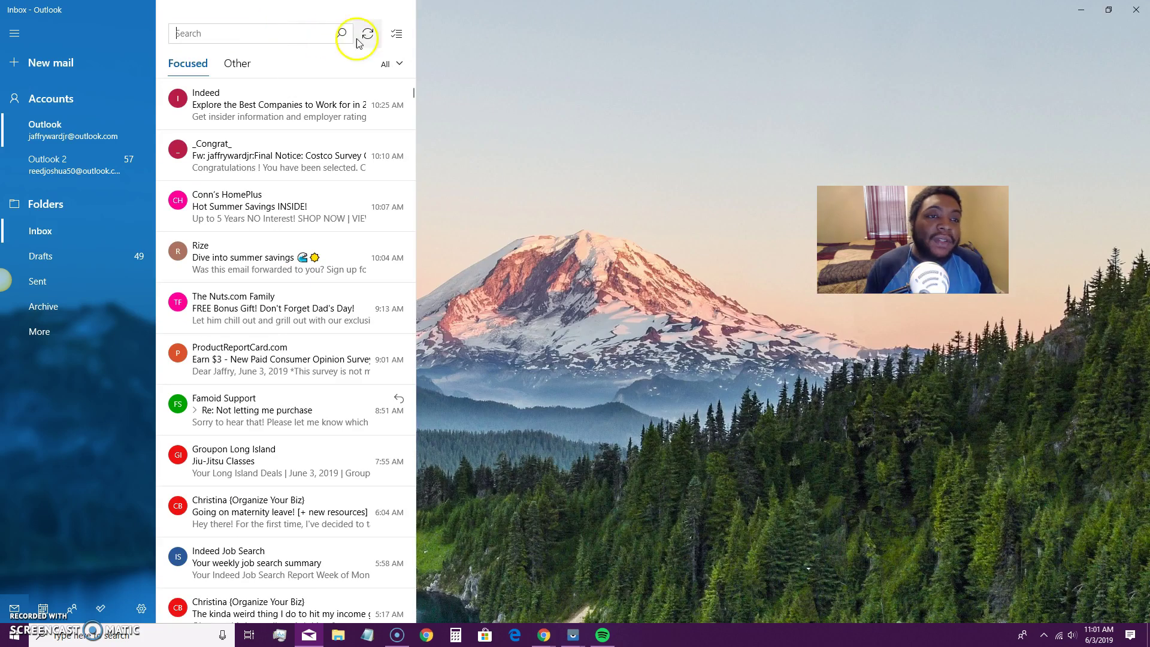
left_click(296, 34)
type("dos")
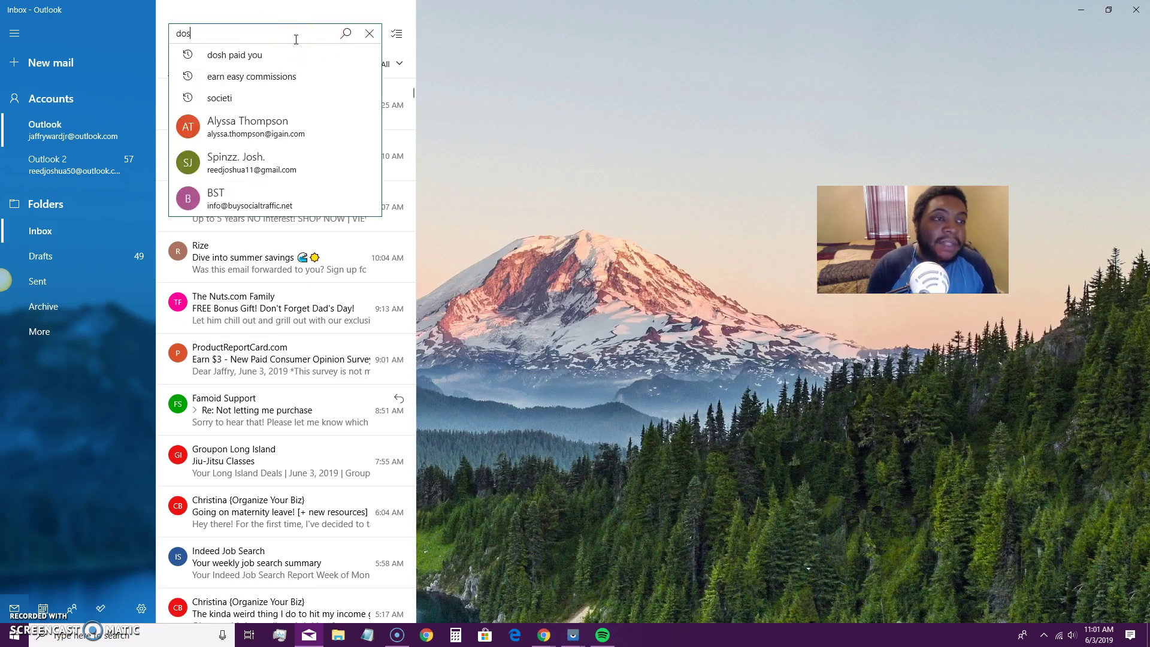
type("h")
left_click(234, 55)
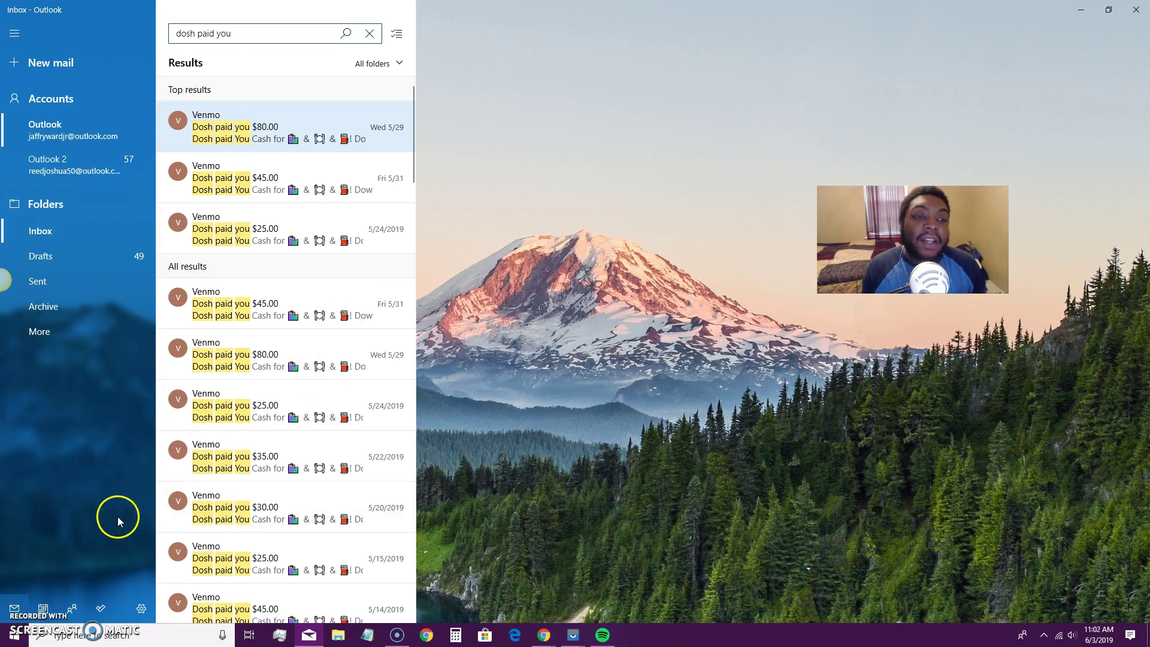
Switch back to the Google Docs list of 12 paying apps with referral codes.
left_click(1081, 9)
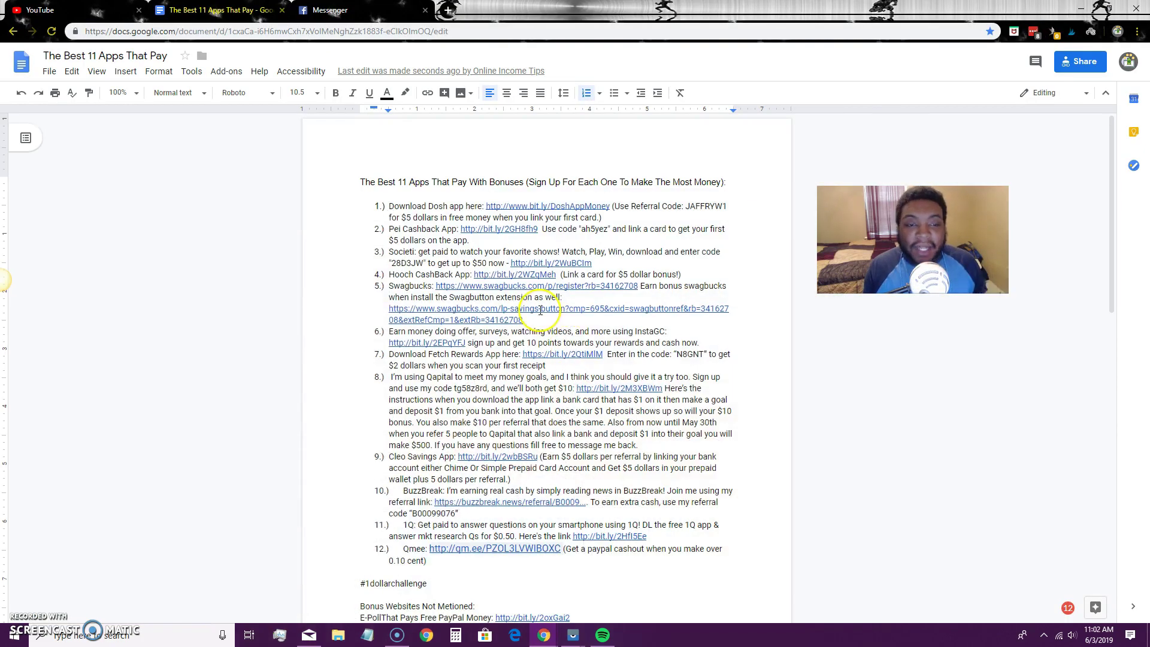